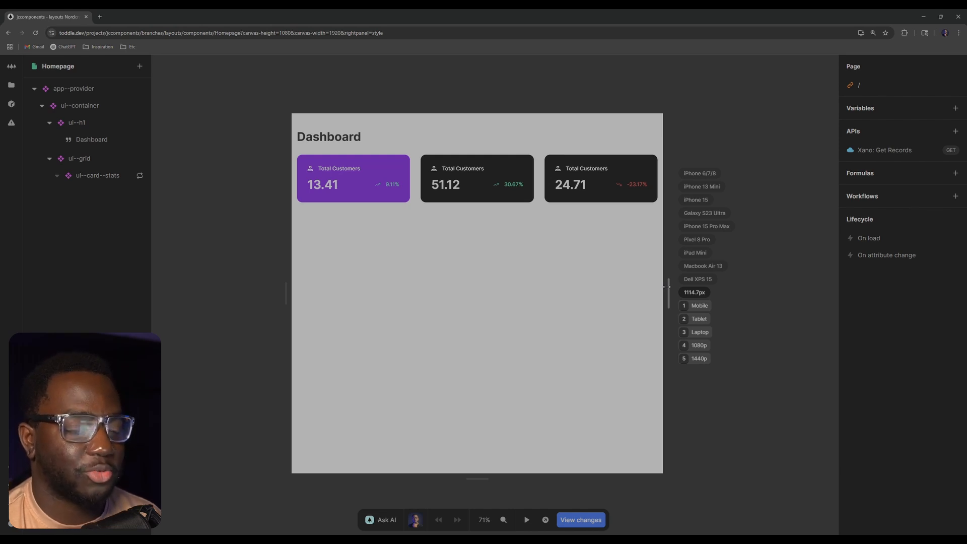
Open the ui--grid component from the Homepage and delete the .one style variant from its root div
{"action": "left_click_drag", "start_coordinate": [666, 287], "coordinate": [708, 272]}
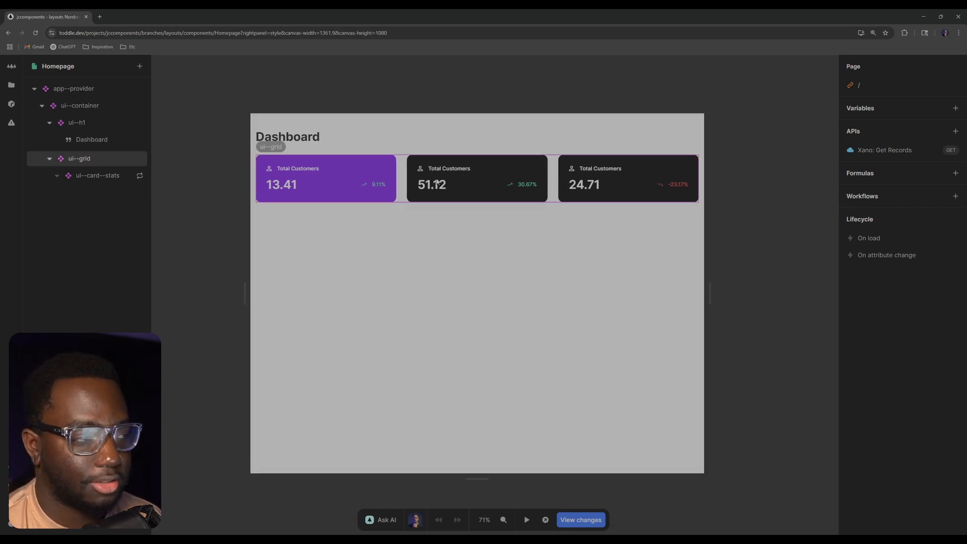
{"action": "left_click", "coordinate": [533, 203]}
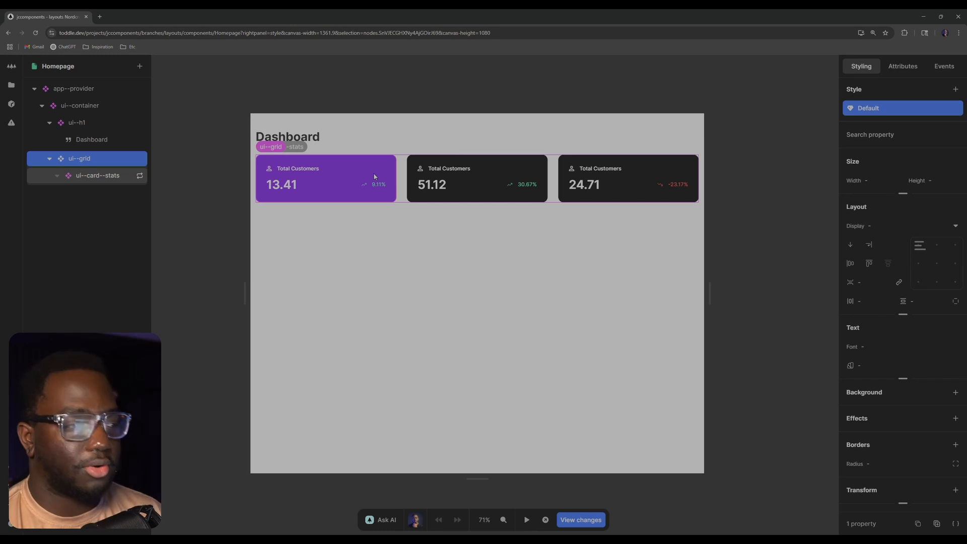
{"action": "double_click", "coordinate": [94, 161]}
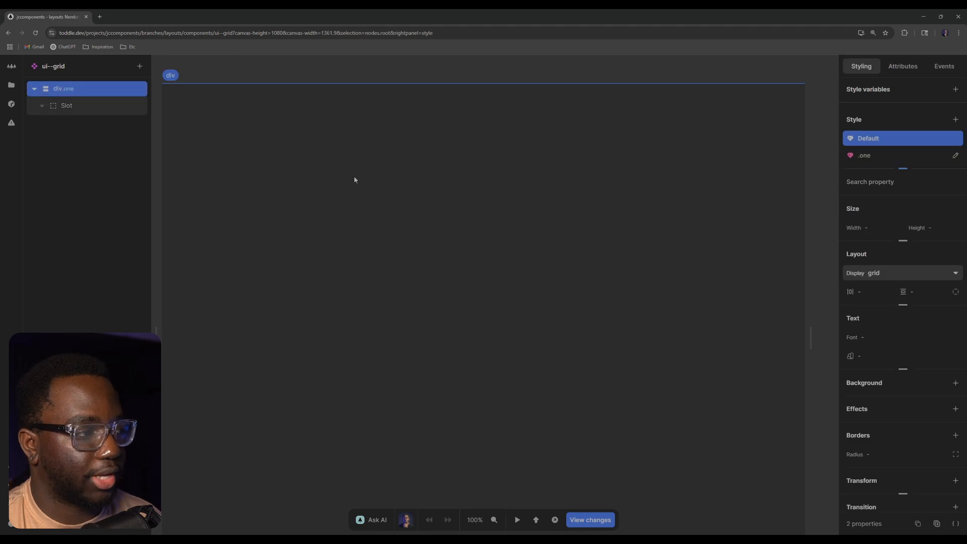
{"action": "left_click", "coordinate": [955, 155]}
{"action": "left_click", "coordinate": [826, 360]}
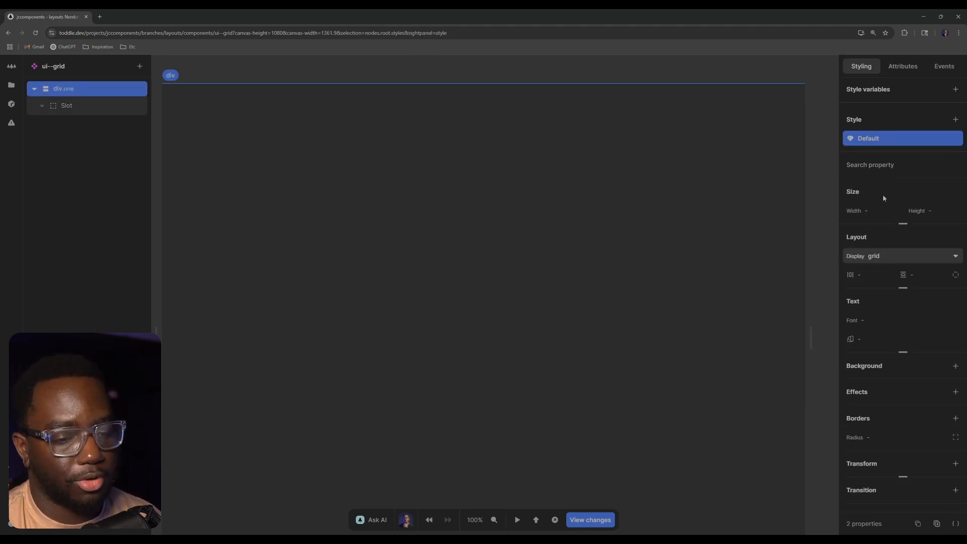
Inspect the CSS code of the ui--grid component's root and of its instance on the Homepage
{"action": "left_click", "coordinate": [956, 524]}
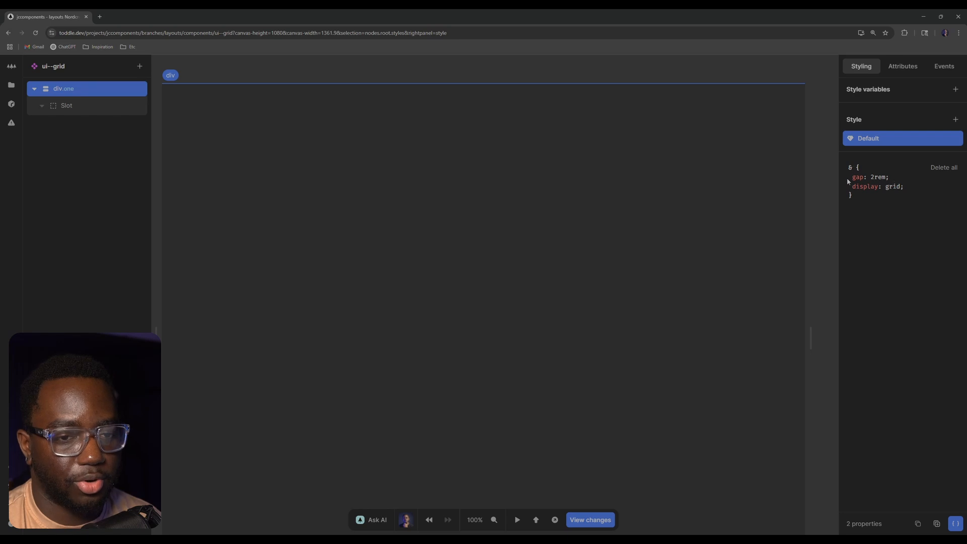
{"action": "left_click", "coordinate": [722, 64]}
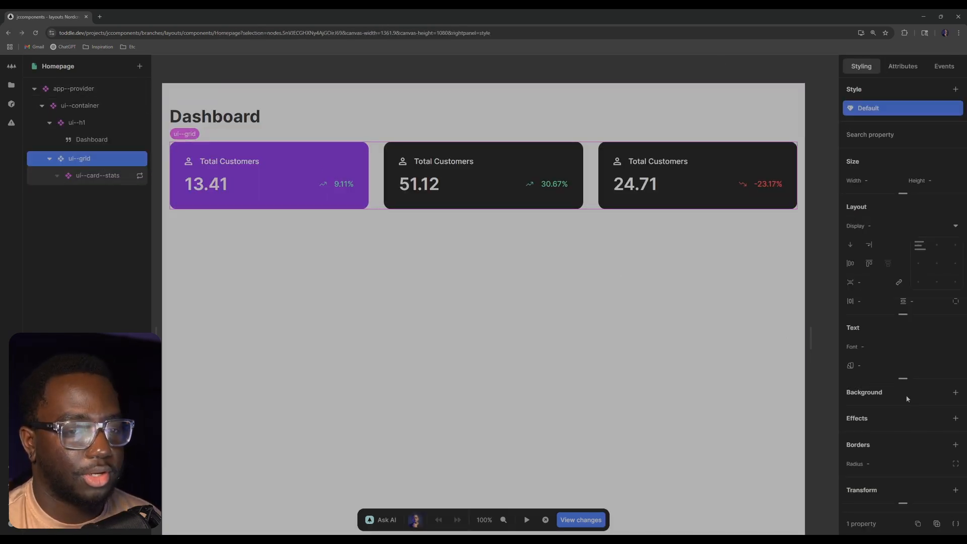
{"action": "scroll", "coordinate": [906, 398], "scroll_direction": "down", "scroll_amount": 2}
{"action": "left_click", "coordinate": [955, 524]}
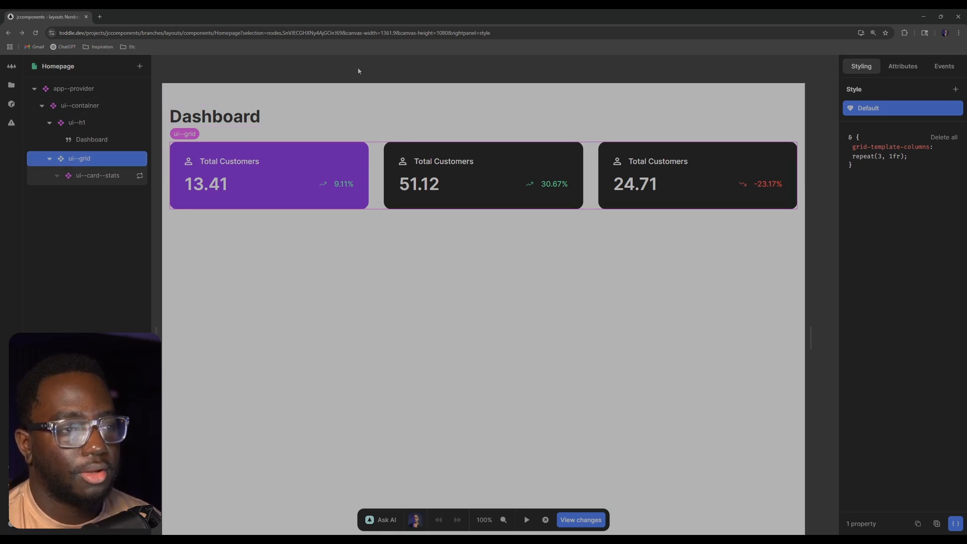
Narrow the Homepage canvas to about 902 px to see how the three-column card grid fits
{"action": "left_click", "coordinate": [395, 231]}
{"action": "scroll", "coordinate": [400, 211], "scroll_direction": "down", "scroll_amount": 3}
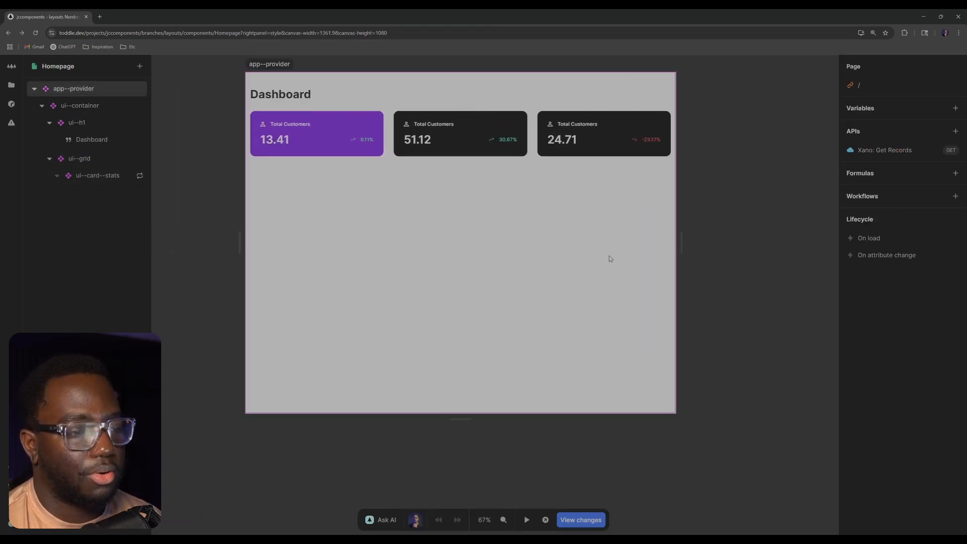
{"action": "left_click_drag", "start_coordinate": [689, 240], "coordinate": [606, 238]}
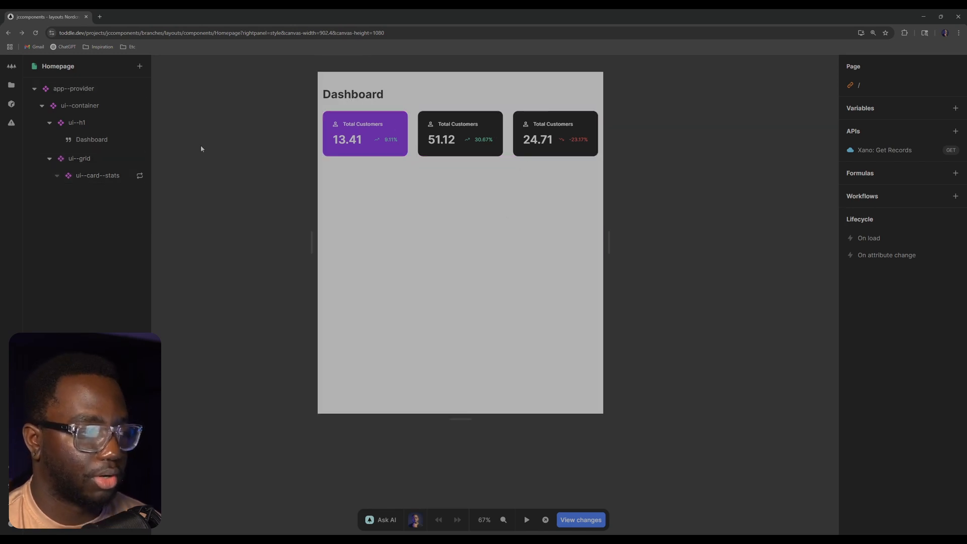
{"action": "mouse_move", "coordinate": [616, 242]}
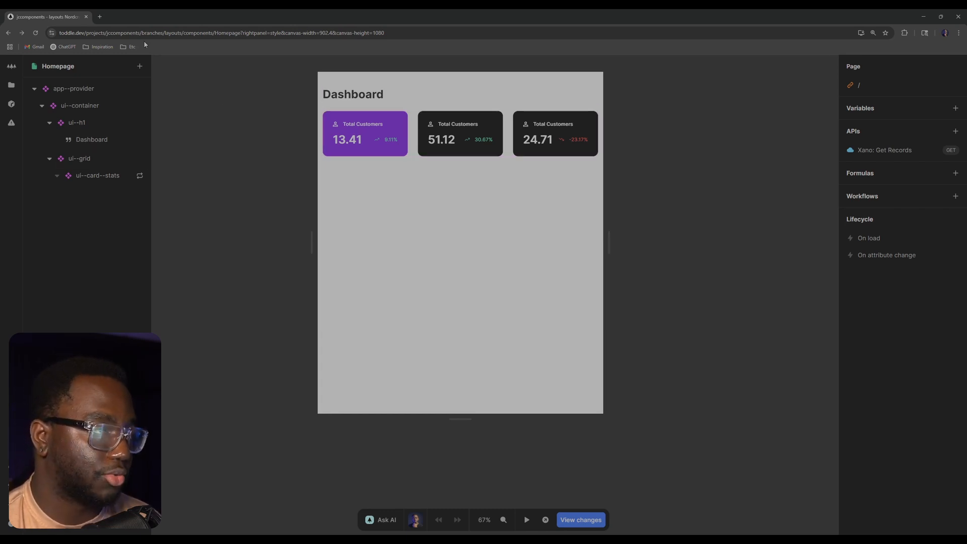
Calculate 900/16 in a new browser tab and return to the Homepage project
{"action": "left_click", "coordinate": [100, 16]}
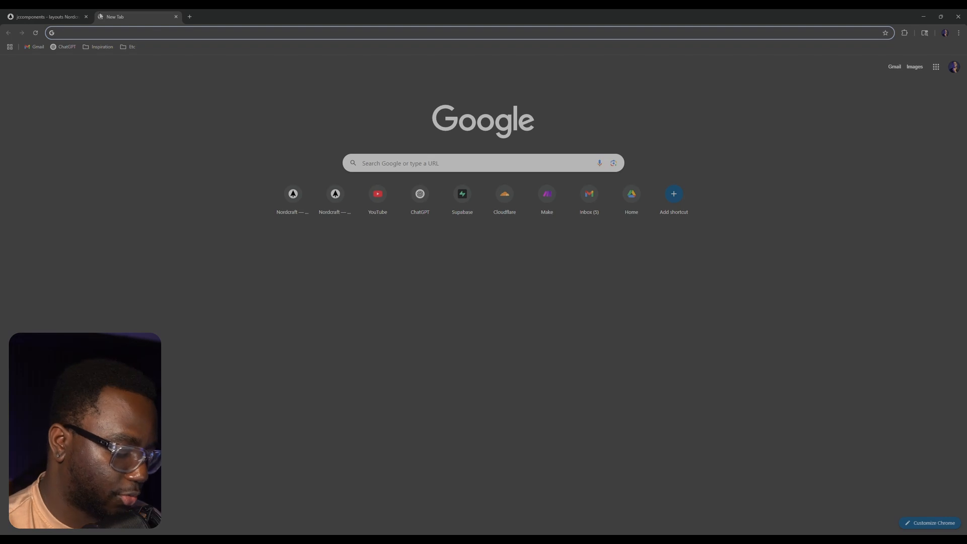
{"action": "type", "text": "900/16"}
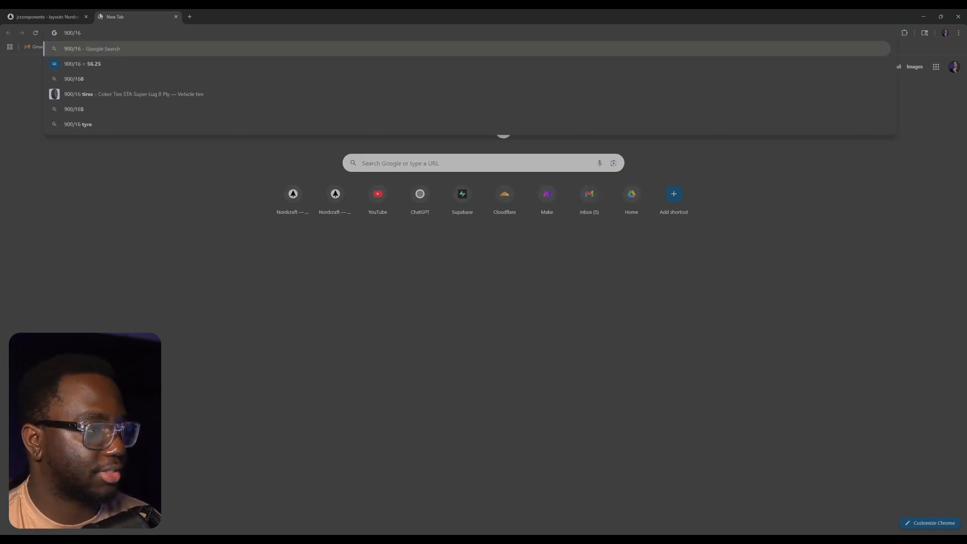
{"action": "left_click", "coordinate": [50, 16]}
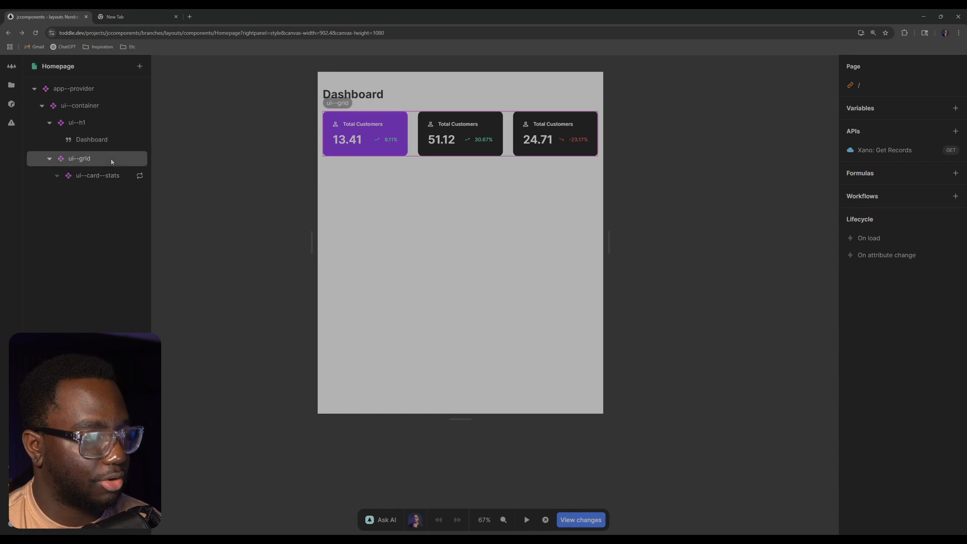
Add a style variant to the ui--grid element for viewport widths below 55.65rem
{"action": "left_click", "coordinate": [80, 158]}
{"action": "left_click", "coordinate": [955, 89]}
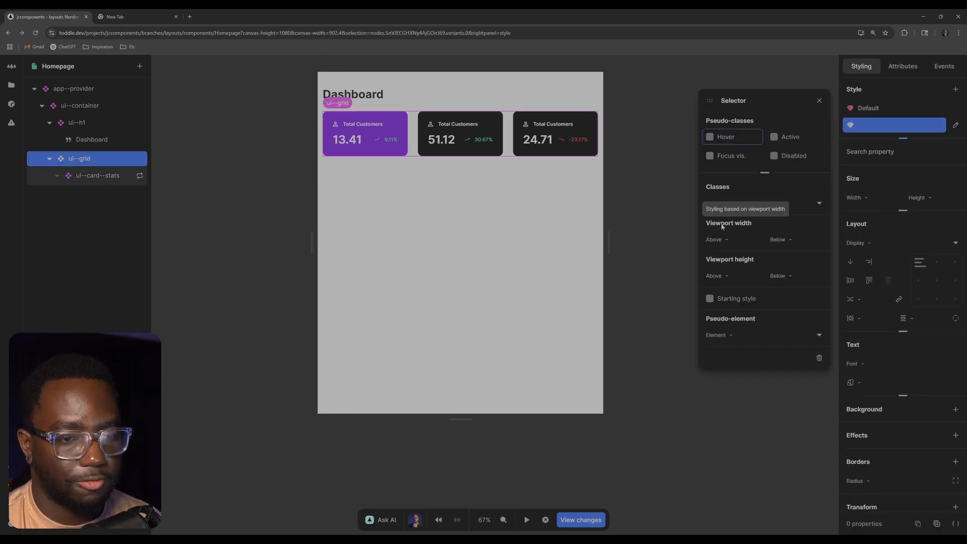
{"action": "left_click", "coordinate": [813, 239]}
{"action": "type", "text": "55."}
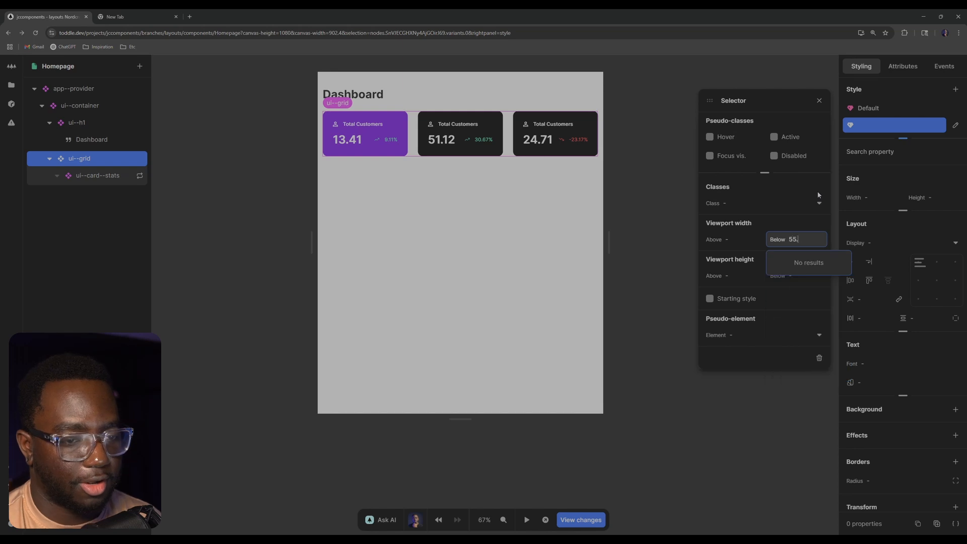
{"action": "type", "text": "65rem"}
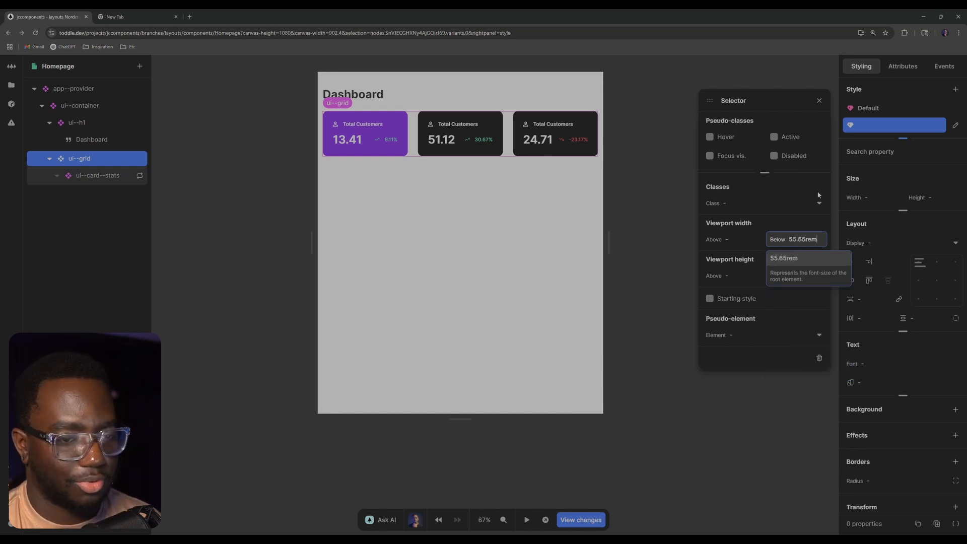
{"action": "key", "text": "Return"}
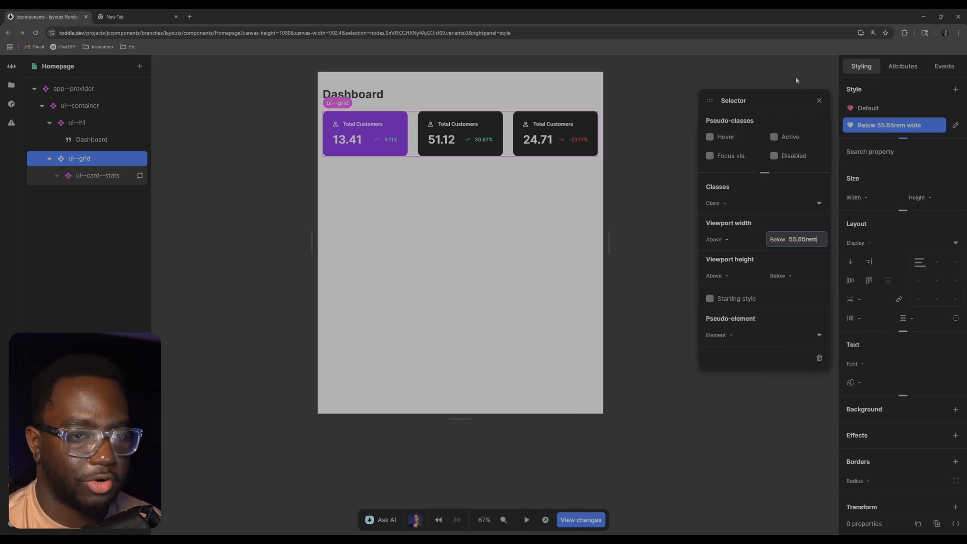
{"action": "left_click", "coordinate": [823, 101]}
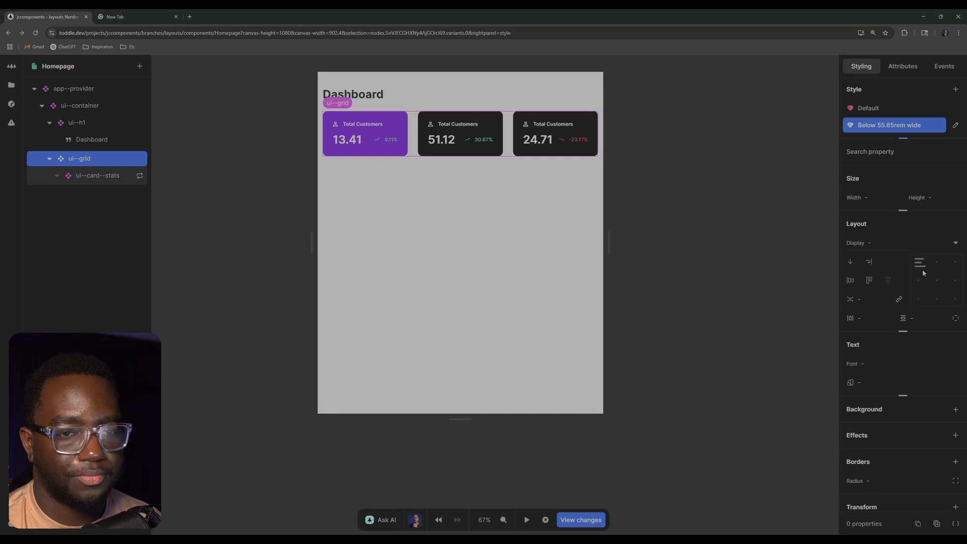
Set grid-template-columns to 1fr in the CSS of the grid's max-width 55.65rem variant
{"action": "left_click", "coordinate": [955, 524]}
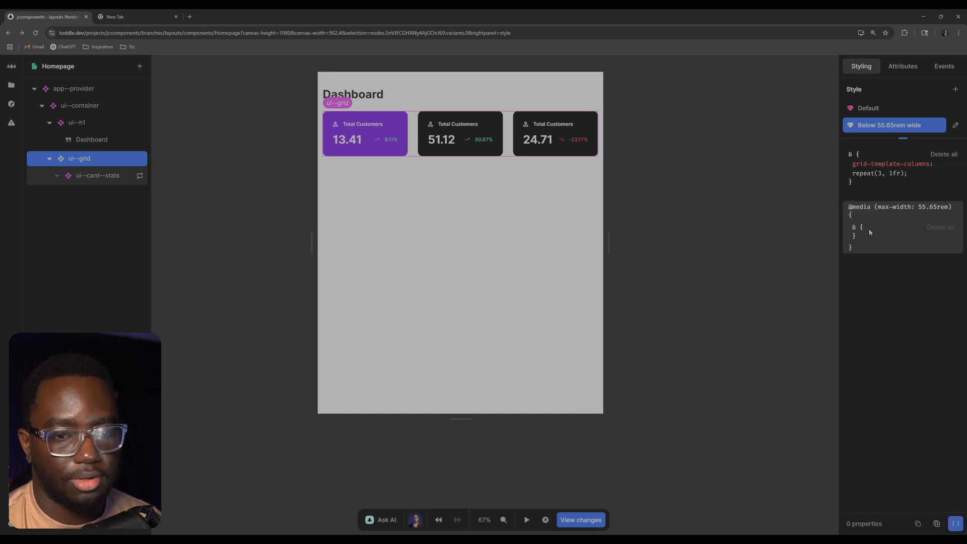
{"action": "left_click", "coordinate": [870, 232]}
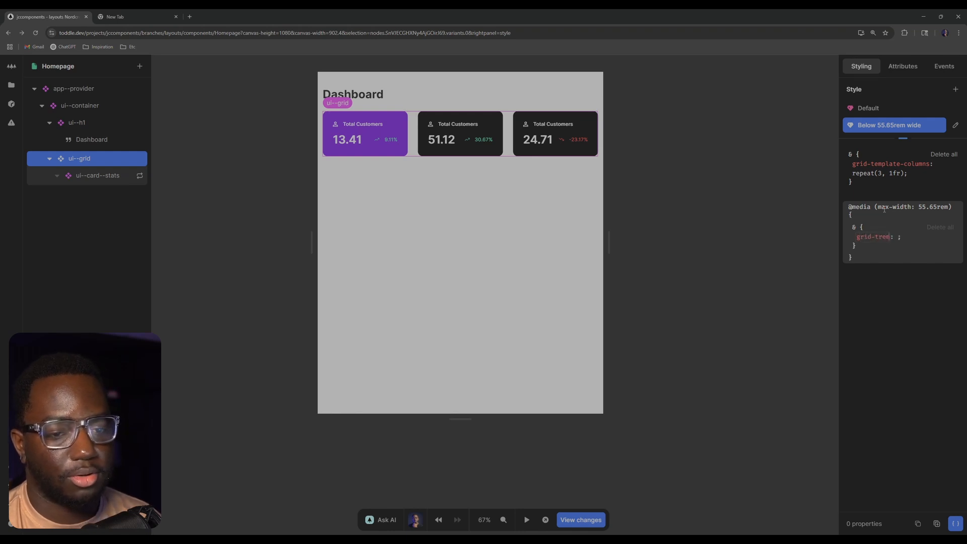
{"action": "key", "text": "BackSpace"}
{"action": "key", "text": "BackSpace"}
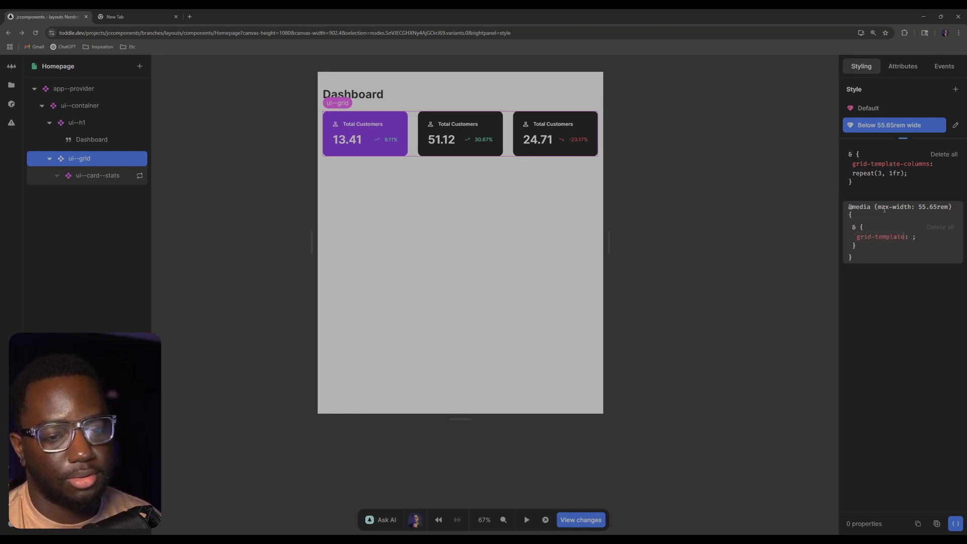
{"action": "type", "text": "mns"}
{"action": "key", "text": "Tab"}
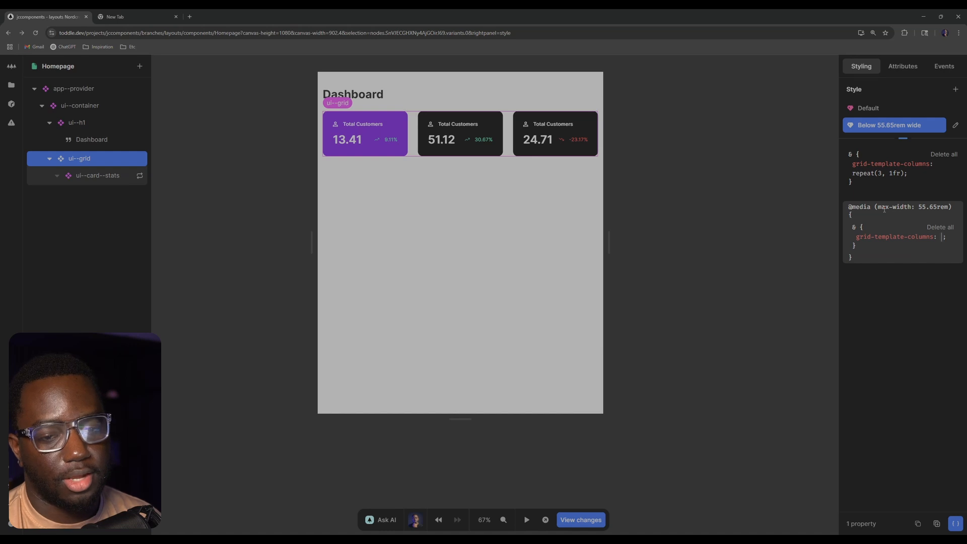
{"action": "type", "text": "1fr"}
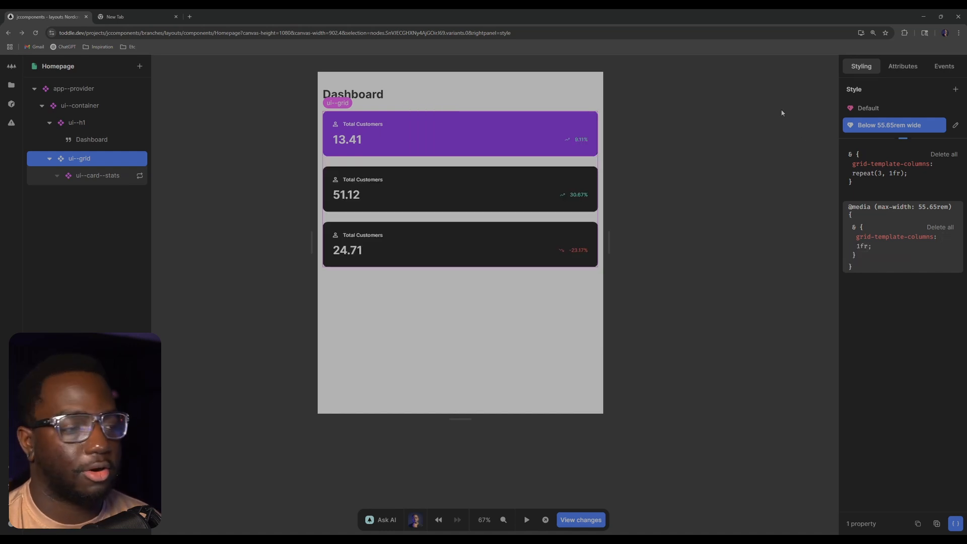
Deselect the grid and resize the Homepage canvas to about 895 px wide to test the breakpoint
{"action": "left_click", "coordinate": [630, 76]}
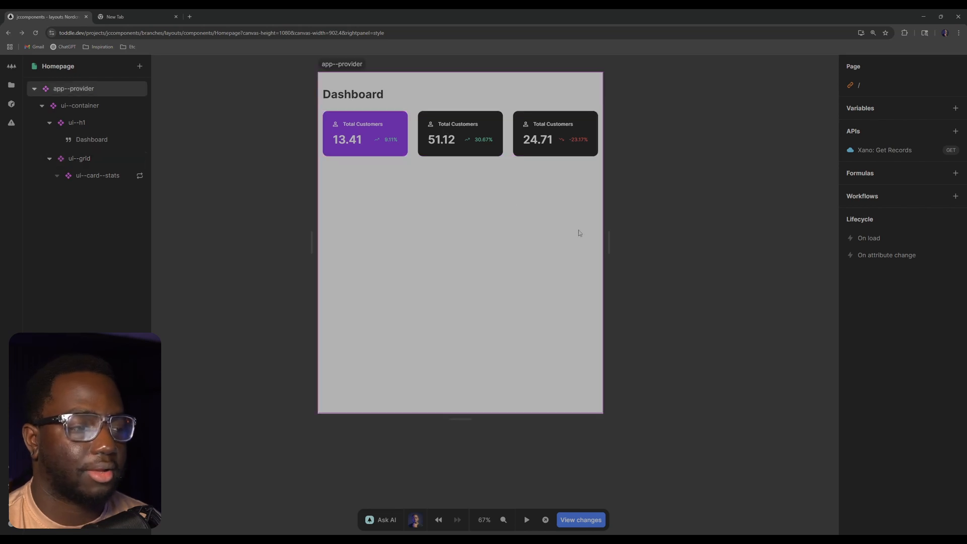
{"action": "mouse_move", "coordinate": [610, 242]}
{"action": "left_mouse_down"}
{"action": "mouse_move", "coordinate": [595, 241]}
{"action": "mouse_move", "coordinate": [635, 241]}
{"action": "mouse_move", "coordinate": [588, 227]}
{"action": "mouse_move", "coordinate": [608, 227]}
{"action": "left_mouse_up"}
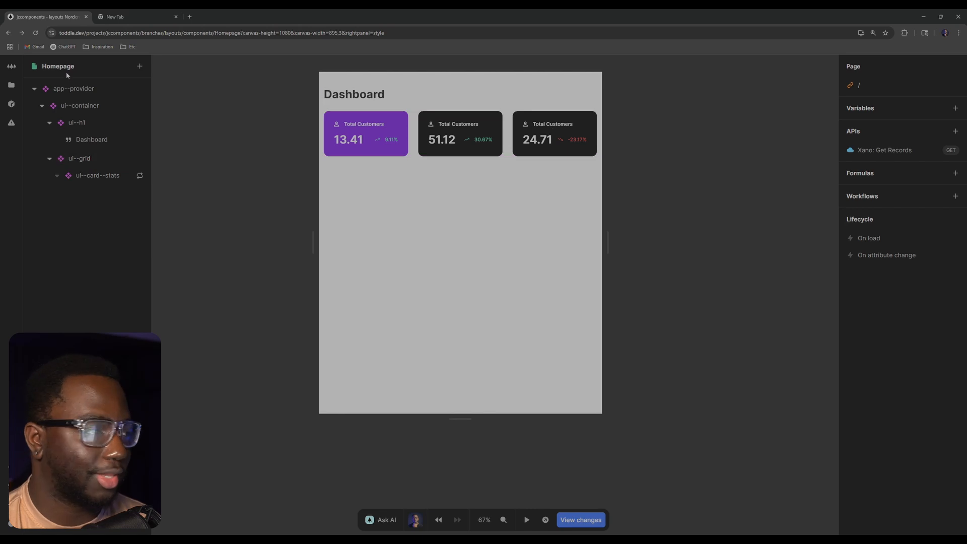
Open the ui--navbar component and preview it at the 1440p size and at about 584 px wide
{"action": "left_click", "coordinate": [11, 85]}
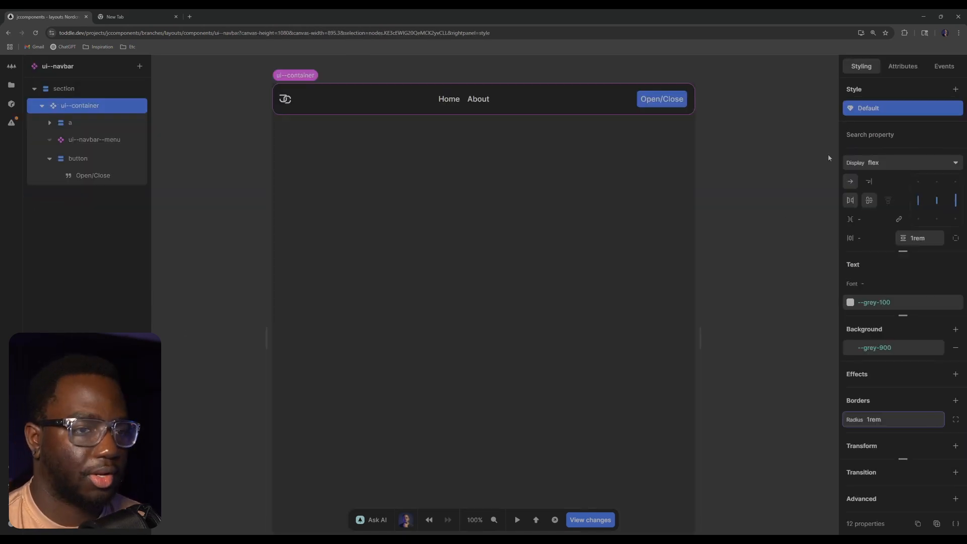
{"action": "left_click", "coordinate": [761, 158]}
{"action": "left_click_drag", "start_coordinate": [699, 331], "coordinate": [830, 329]}
{"action": "scroll", "coordinate": [703, 322], "scroll_direction": "down", "scroll_amount": 4}
{"action": "key", "text": "5"}
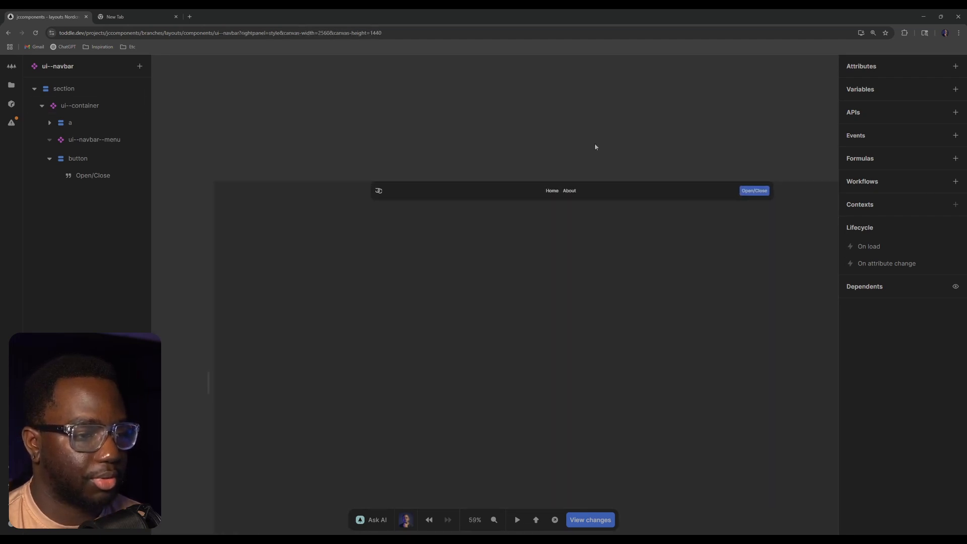
{"action": "scroll", "coordinate": [527, 209], "scroll_direction": "down", "scroll_amount": 1}
{"action": "left_click_drag", "start_coordinate": [736, 315], "coordinate": [503, 315]}
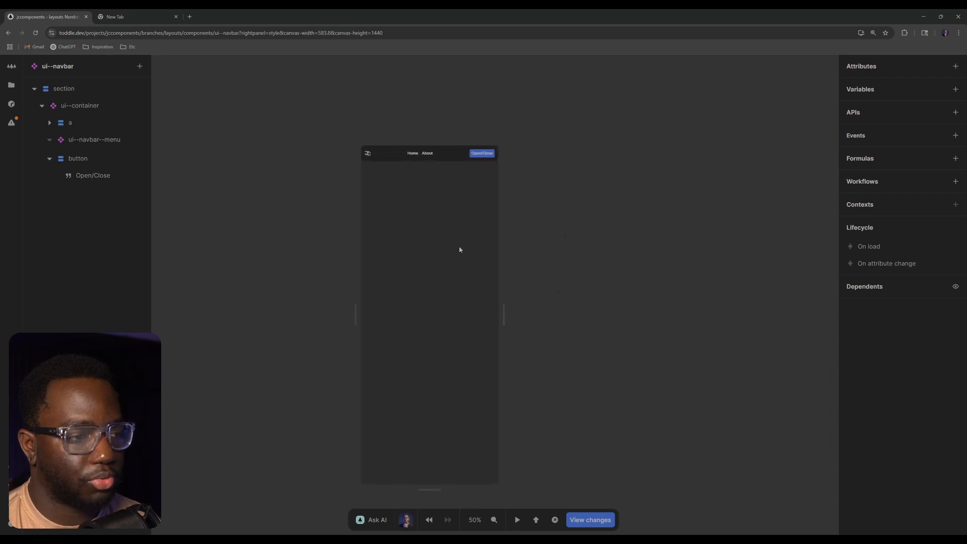
Examine the navbar's ui--navbar--menu and Open/Close button, and collapse the button in the element tree
{"action": "scroll", "coordinate": [459, 242], "scroll_direction": "up", "scroll_amount": 5}
{"action": "left_click_drag", "start_coordinate": [461, 192], "coordinate": [481, 236]}
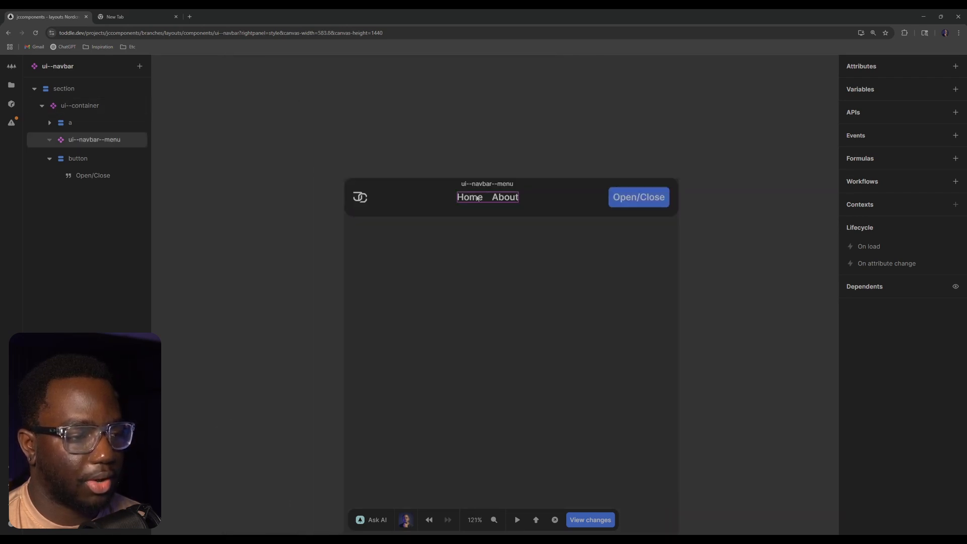
{"action": "left_click", "coordinate": [96, 140]}
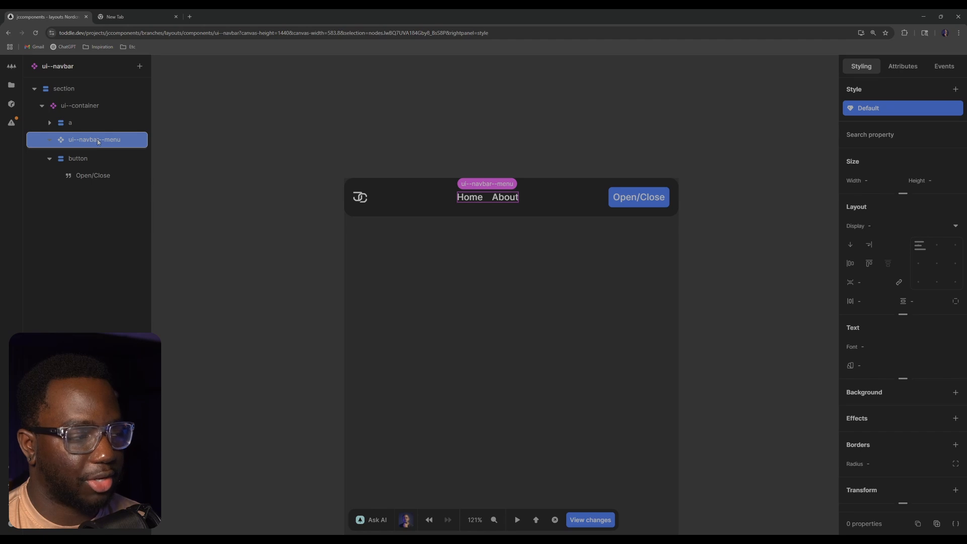
{"action": "left_click", "coordinate": [625, 198]}
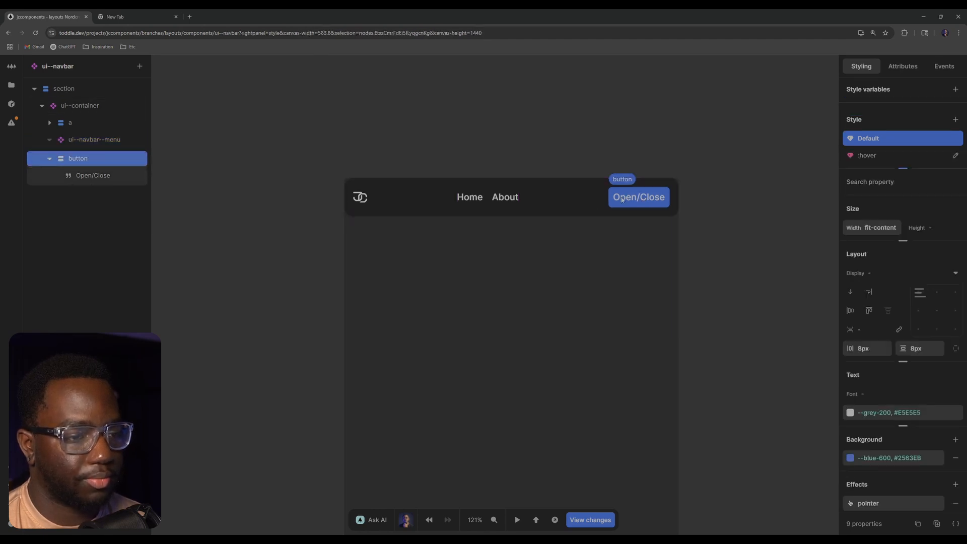
{"action": "left_click", "coordinate": [49, 158]}
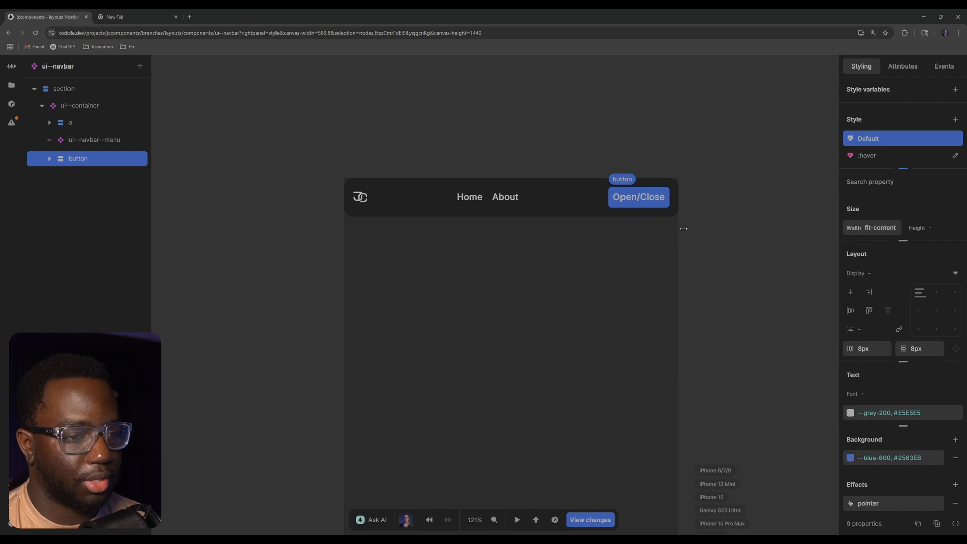
Resize the ui--navbar canvas to about 595 px wide to find the navbar's mobile breakpoint
{"action": "scroll", "coordinate": [700, 244], "scroll_direction": "down", "scroll_amount": 3}
{"action": "left_click_drag", "start_coordinate": [667, 236], "coordinate": [638, 136]}
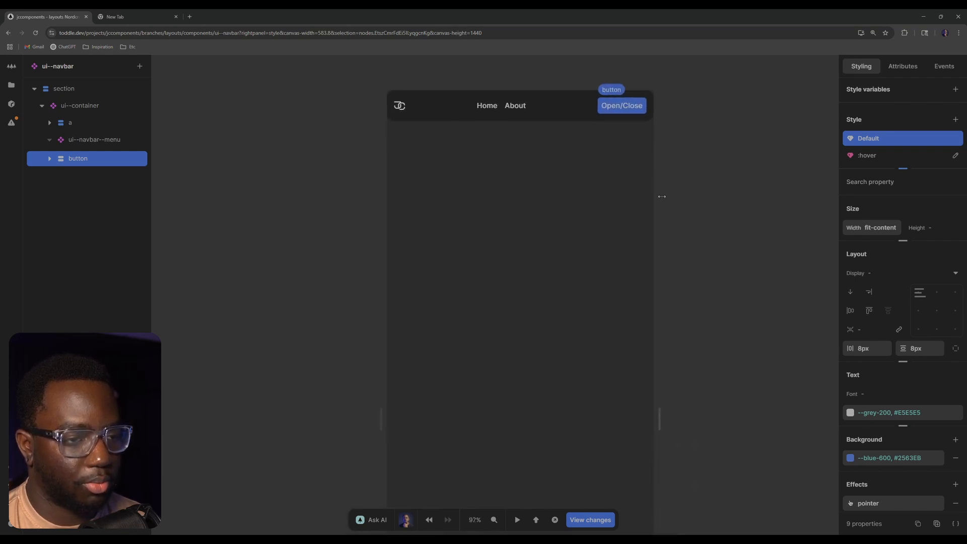
{"action": "mouse_move", "coordinate": [660, 184]}
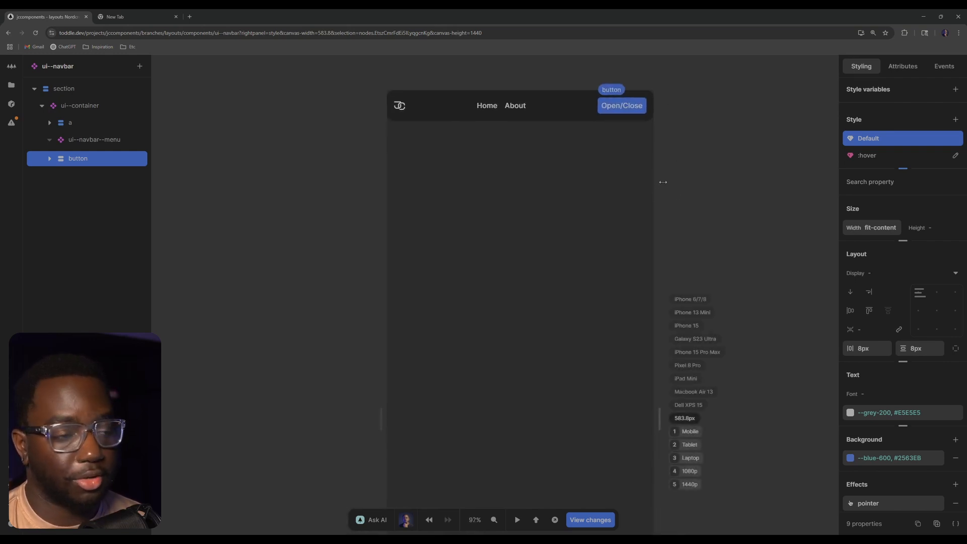
{"action": "mouse_move", "coordinate": [663, 182]}
{"action": "left_mouse_down"}
{"action": "mouse_move", "coordinate": [589, 183]}
{"action": "mouse_move", "coordinate": [662, 182]}
{"action": "left_mouse_up"}
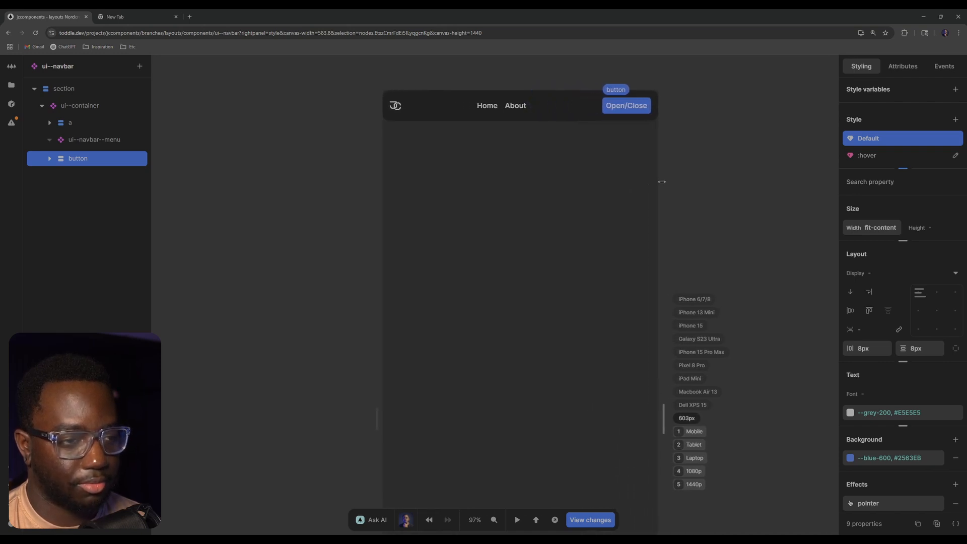
Calculate 600/16 in the other browser tab to convert the breakpoint to rem, and return to the navbar component
{"action": "left_click", "coordinate": [155, 18]}
{"action": "left_click", "coordinate": [144, 34]}
{"action": "type", "text": "600/16"}
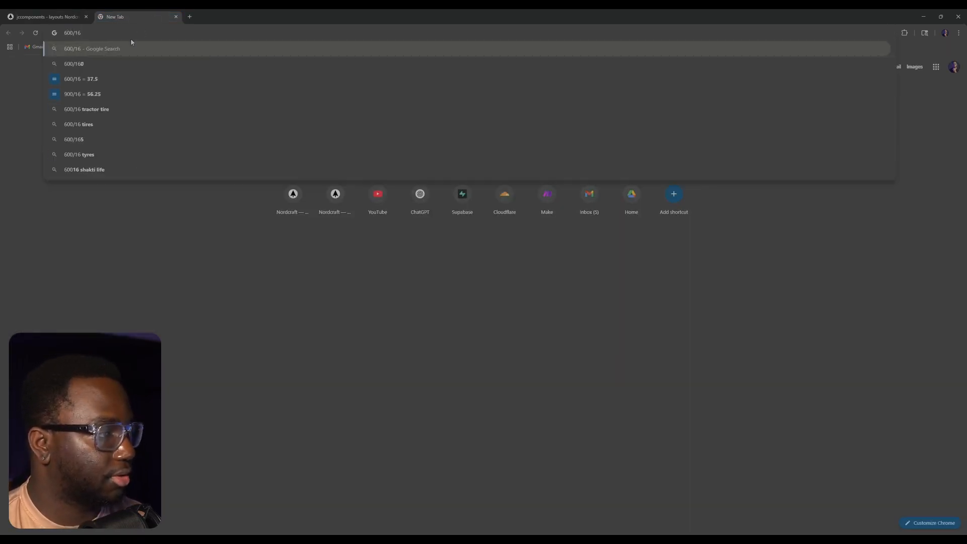
{"action": "left_click", "coordinate": [43, 17]}
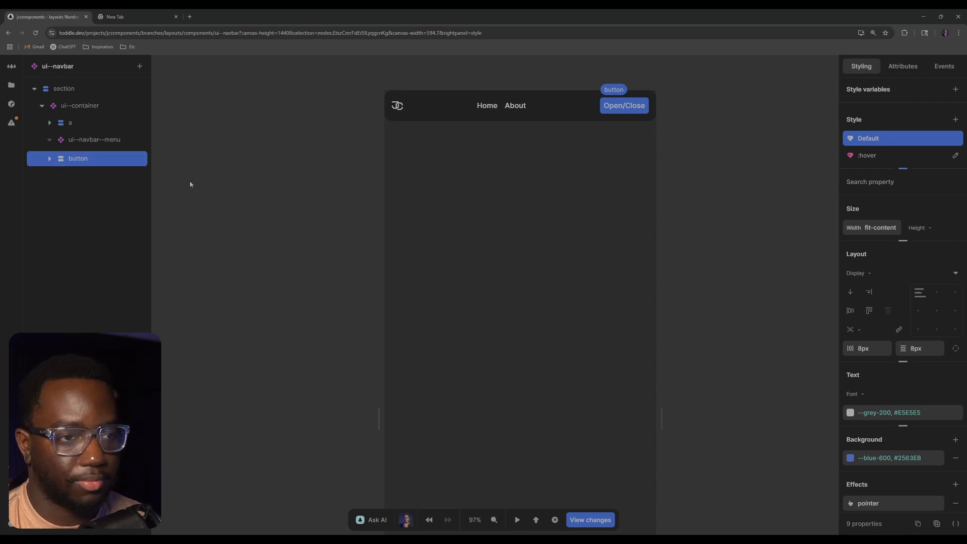
Delete the Open/Close button to preview the navbar without it, and restore the button
{"action": "key", "text": "Delete"}
{"action": "left_click", "coordinate": [105, 102]}
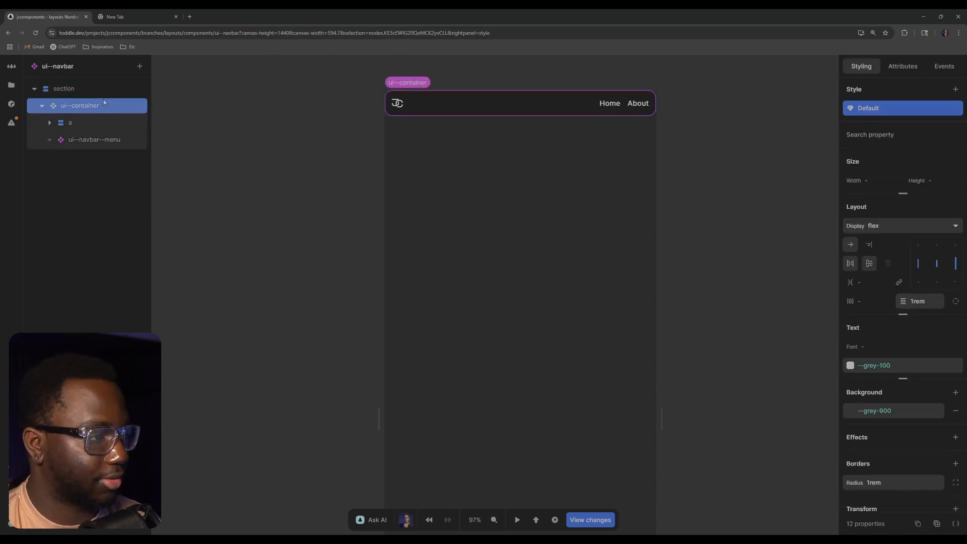
{"action": "type", "text": "abutton"}
{"action": "key", "text": "Return"}
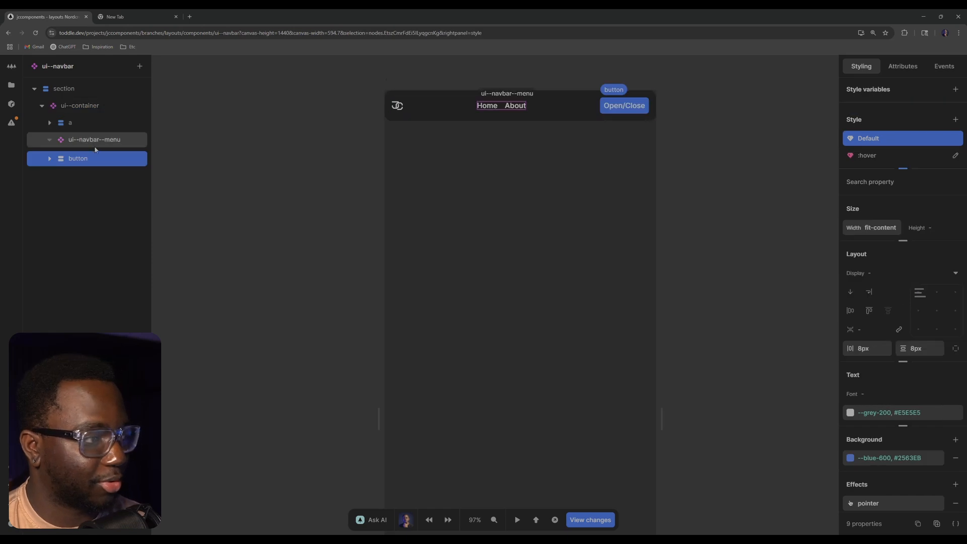
Add a style variant to the Open/Close button for viewport widths above 37.5rem with display none, and deselect it
{"action": "left_click", "coordinate": [955, 119]}
{"action": "left_click", "coordinate": [743, 267]}
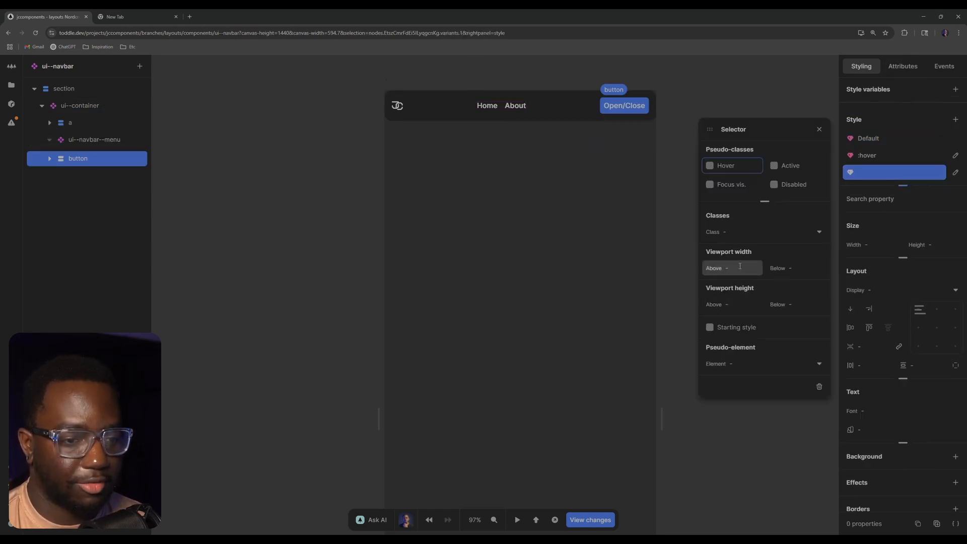
{"action": "type", "text": "37.5rem"}
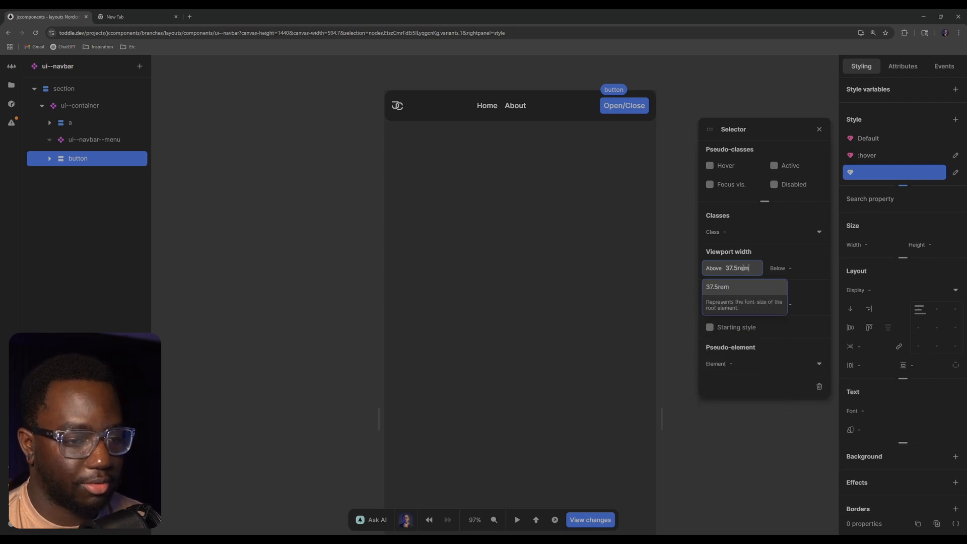
{"action": "key", "text": "Return"}
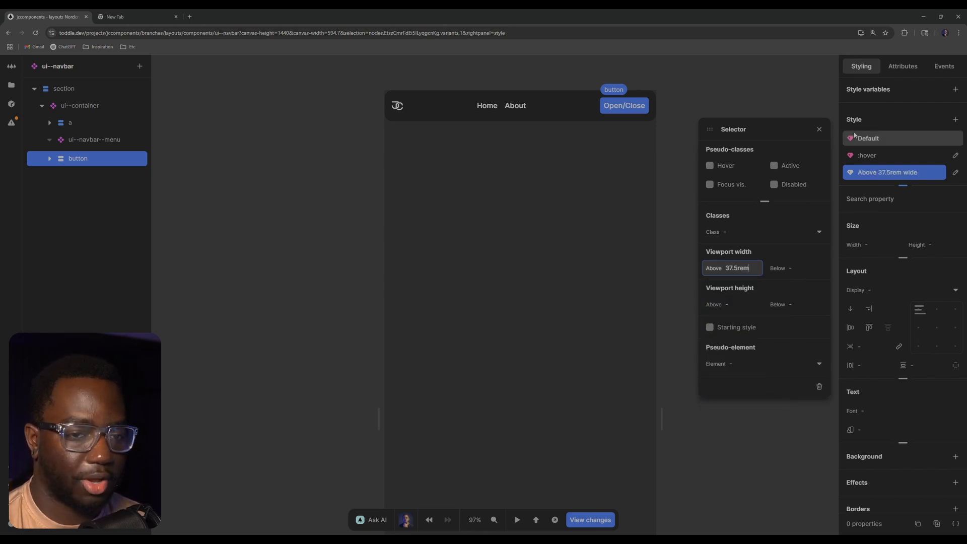
{"action": "left_click", "coordinate": [934, 290]}
{"action": "left_click", "coordinate": [860, 386]}
{"action": "left_click", "coordinate": [701, 345]}
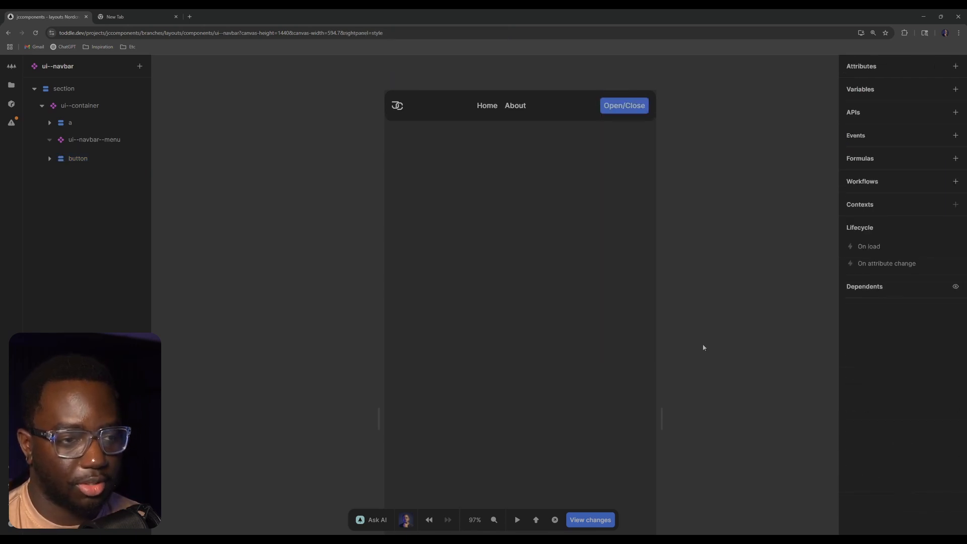
Resize the navbar canvas around the 600 px breakpoint to test the button's visibility, ending at about 598 px wide
{"action": "mouse_move", "coordinate": [662, 410]}
{"action": "left_mouse_down"}
{"action": "mouse_move", "coordinate": [682, 403]}
{"action": "mouse_move", "coordinate": [663, 399]}
{"action": "left_mouse_up"}
{"action": "mouse_move", "coordinate": [659, 398]}
{"action": "left_mouse_down"}
{"action": "mouse_move", "coordinate": [663, 384]}
{"action": "mouse_move", "coordinate": [653, 381]}
{"action": "left_mouse_up"}
{"action": "left_click_drag", "start_coordinate": [654, 421], "coordinate": [661, 408]}
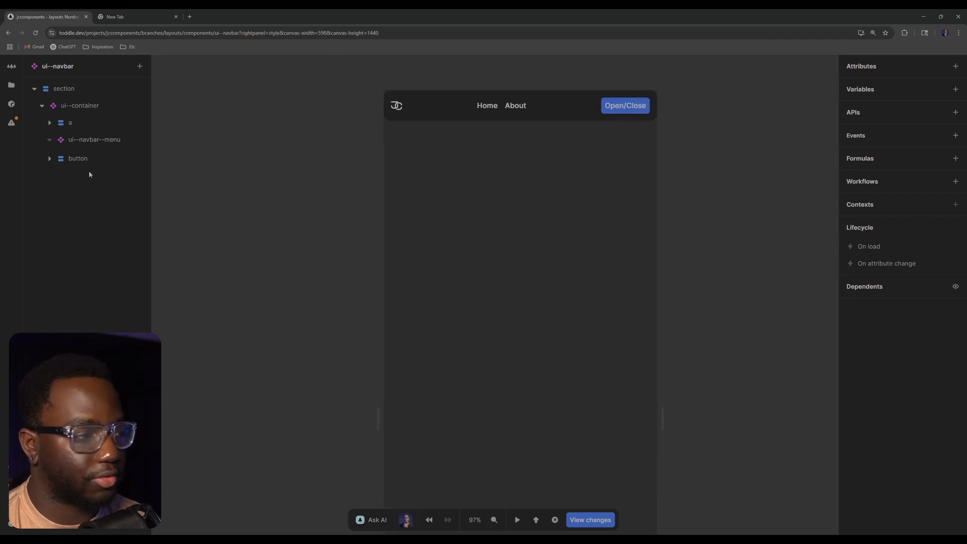
{"action": "left_click", "coordinate": [89, 143]}
{"action": "left_click", "coordinate": [88, 157]}
{"action": "left_click", "coordinate": [100, 144]}
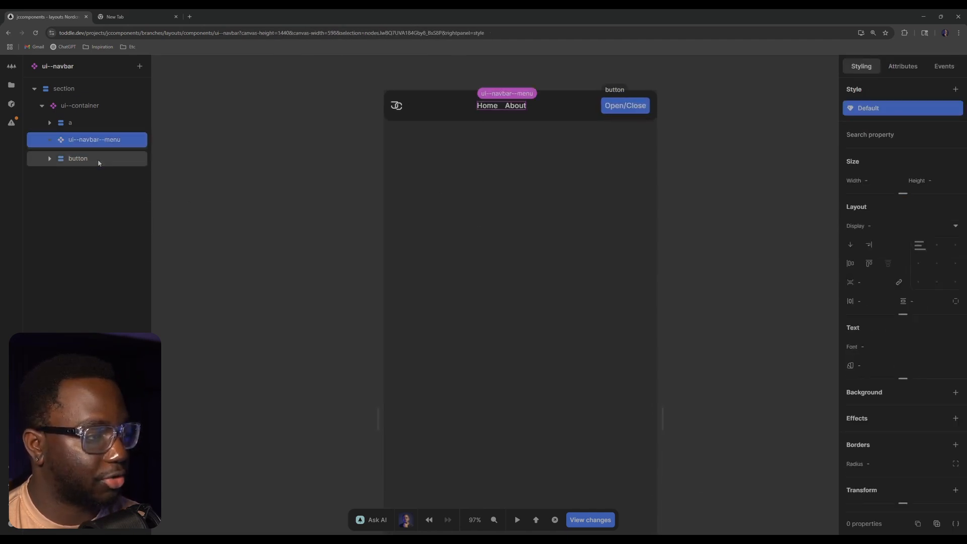
{"action": "left_click", "coordinate": [99, 158]}
Add a style variant to ui--navbar--menu below 37.5rem viewport width with display none, and narrow the canvas to about 509 px
{"action": "left_click", "coordinate": [100, 141]}
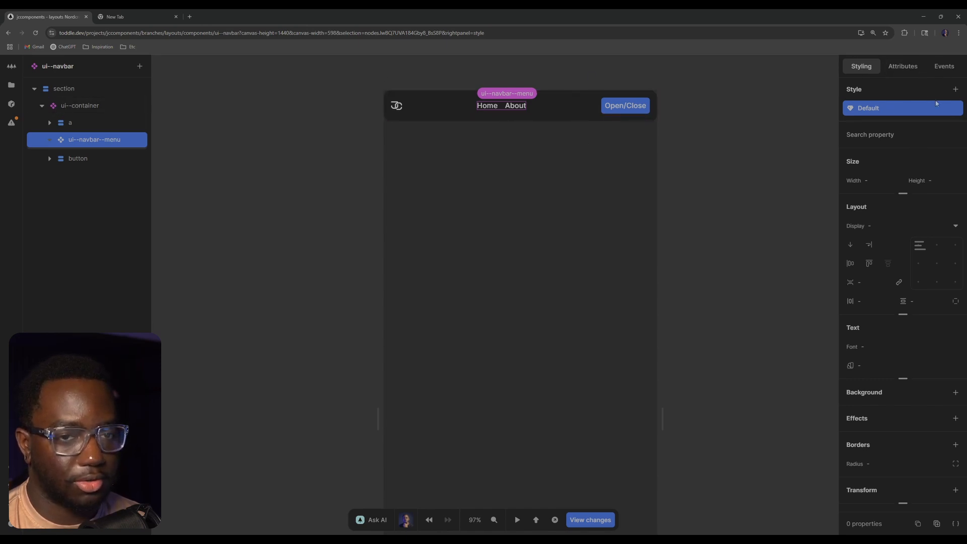
{"action": "left_click", "coordinate": [955, 89]}
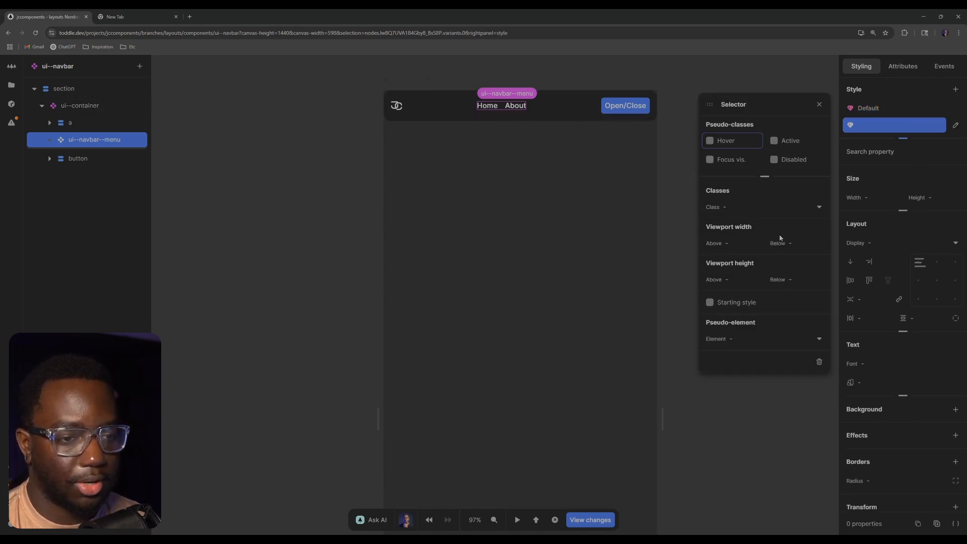
{"action": "left_click", "coordinate": [804, 245]}
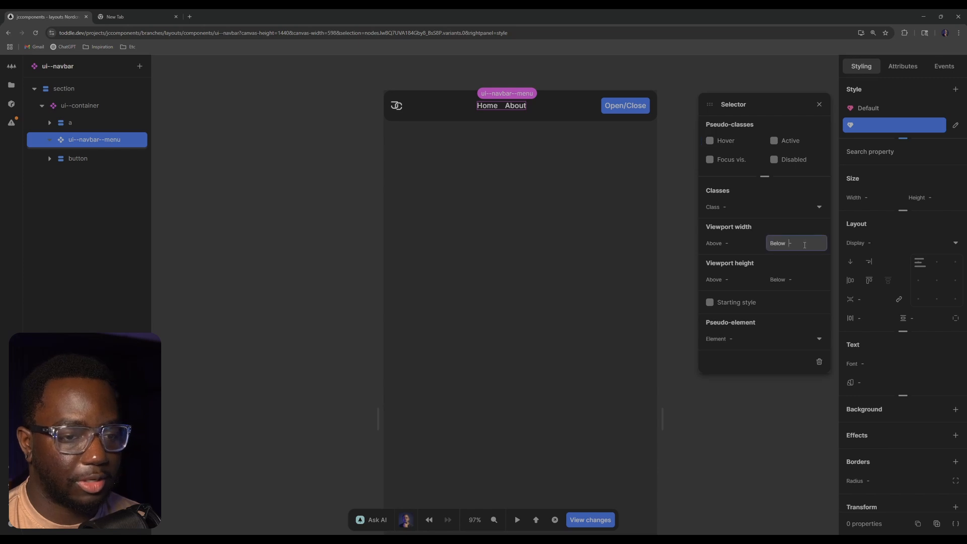
{"action": "type", "text": "37.5rem"}
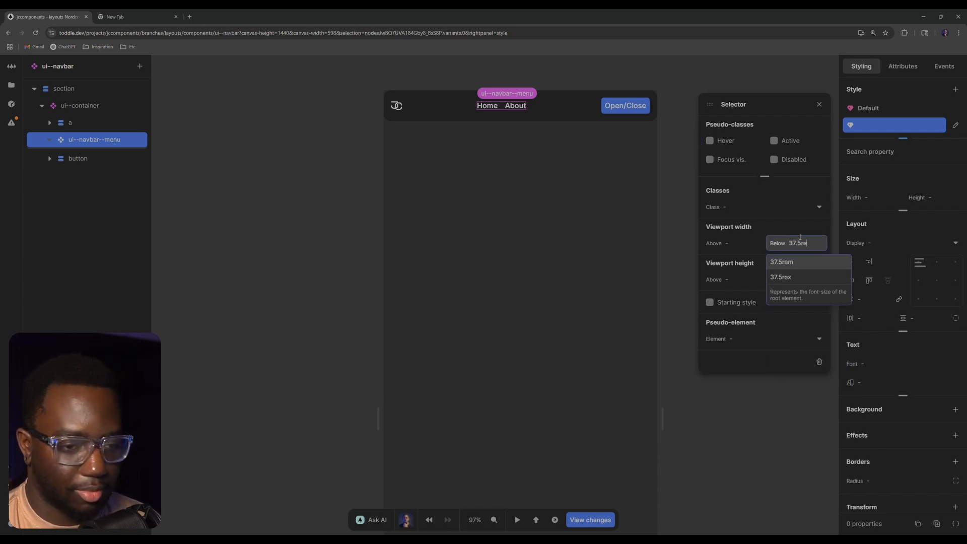
{"action": "key", "text": "Return"}
{"action": "left_click", "coordinate": [877, 242]}
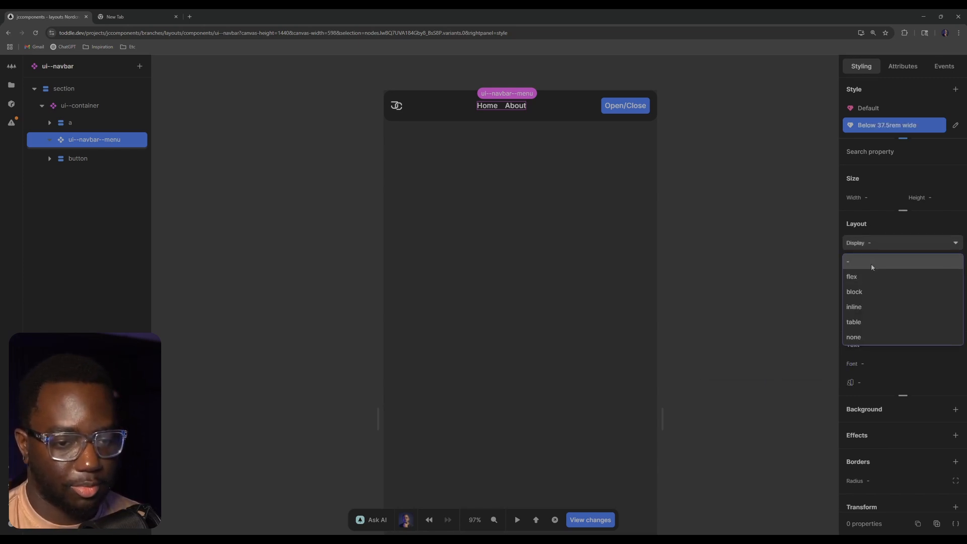
{"action": "left_click", "coordinate": [876, 335]}
{"action": "left_click", "coordinate": [756, 273]}
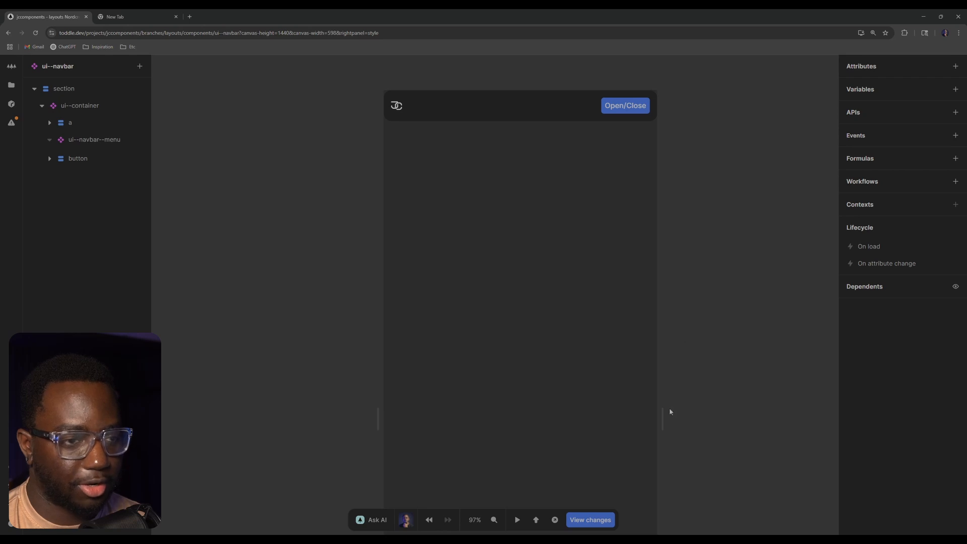
{"action": "left_click_drag", "start_coordinate": [663, 412], "coordinate": [642, 404]}
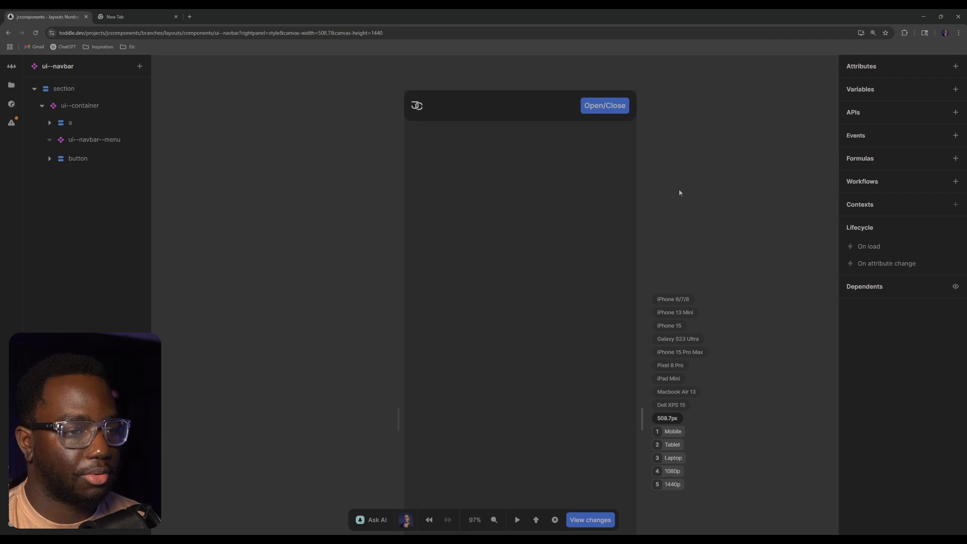
Collapse the existing ui--container and add a second ui--container component inside the section
{"action": "left_click", "coordinate": [43, 105]}
{"action": "left_click", "coordinate": [67, 107]}
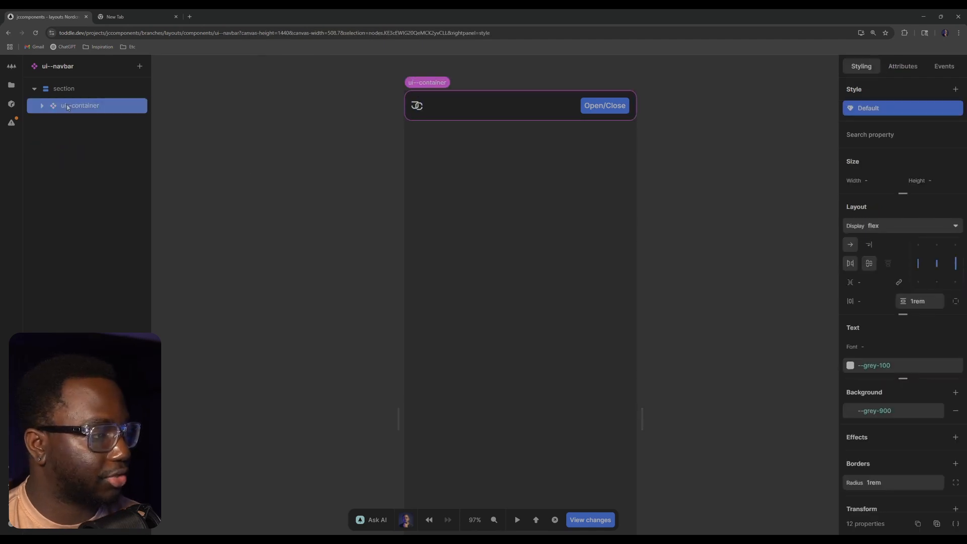
{"action": "left_click", "coordinate": [88, 89]}
{"action": "left_click", "coordinate": [79, 106]}
{"action": "left_click", "coordinate": [93, 89]}
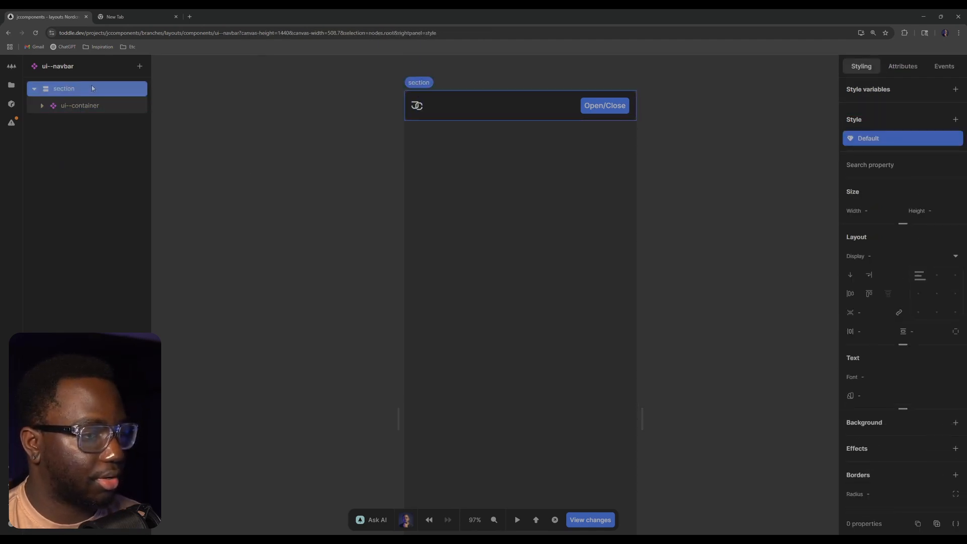
{"action": "type", "text": "aconta"}
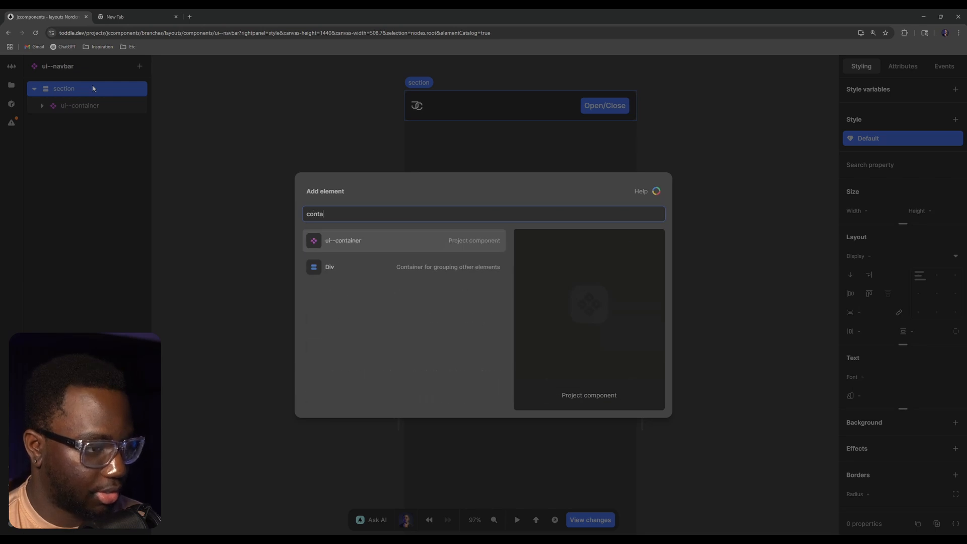
{"action": "type", "text": "iner"}
{"action": "key", "text": "Return"}
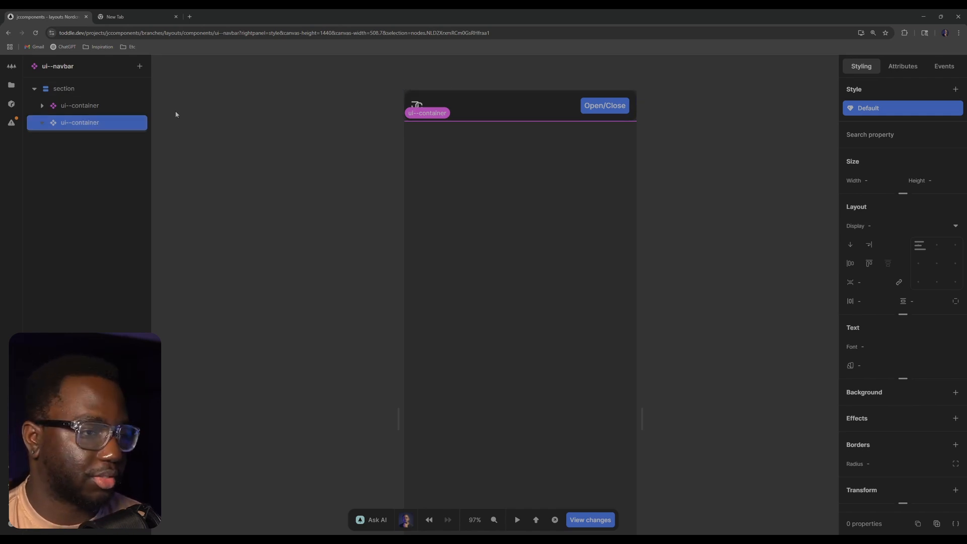
Delete the new empty ui--container and undo the deletion
{"action": "left_click", "coordinate": [112, 124]}
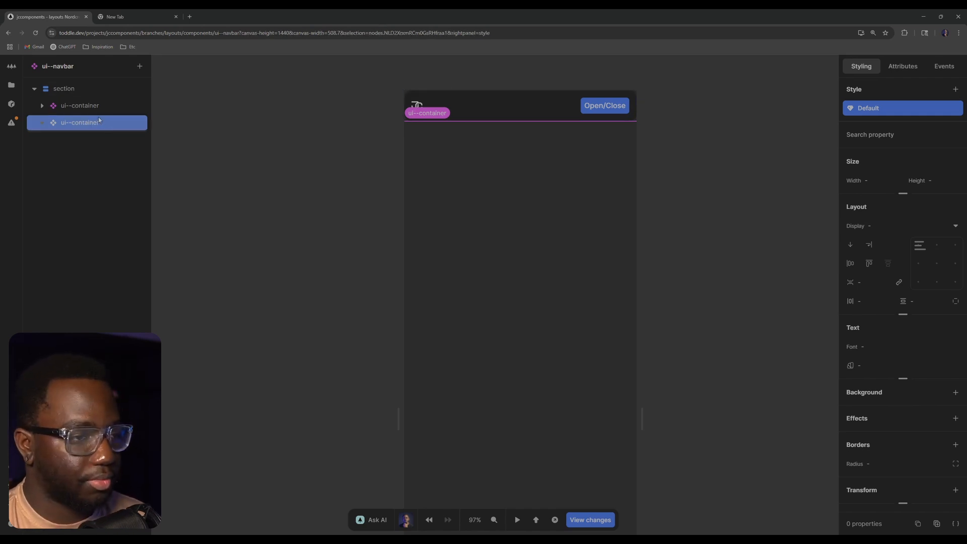
{"action": "key", "text": "Delete"}
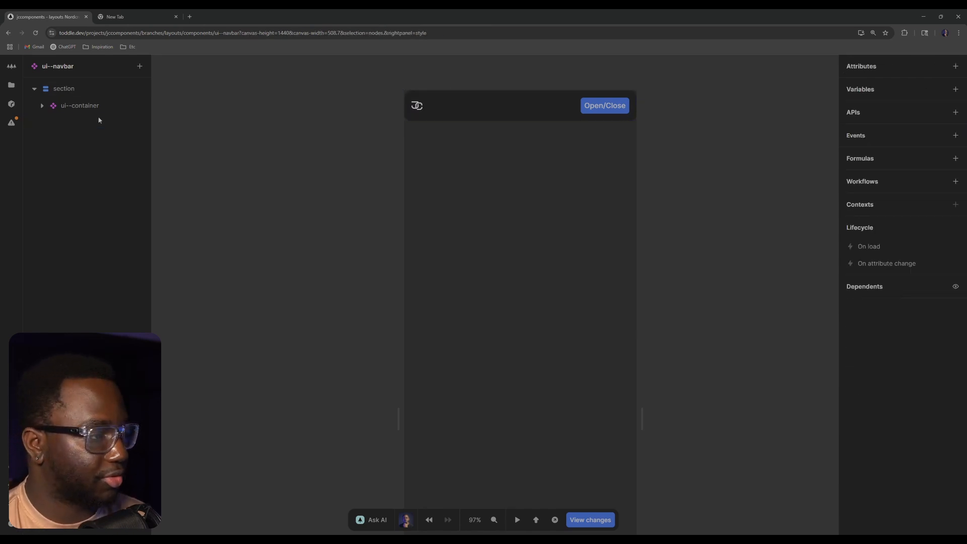
{"action": "left_click", "coordinate": [110, 87]}
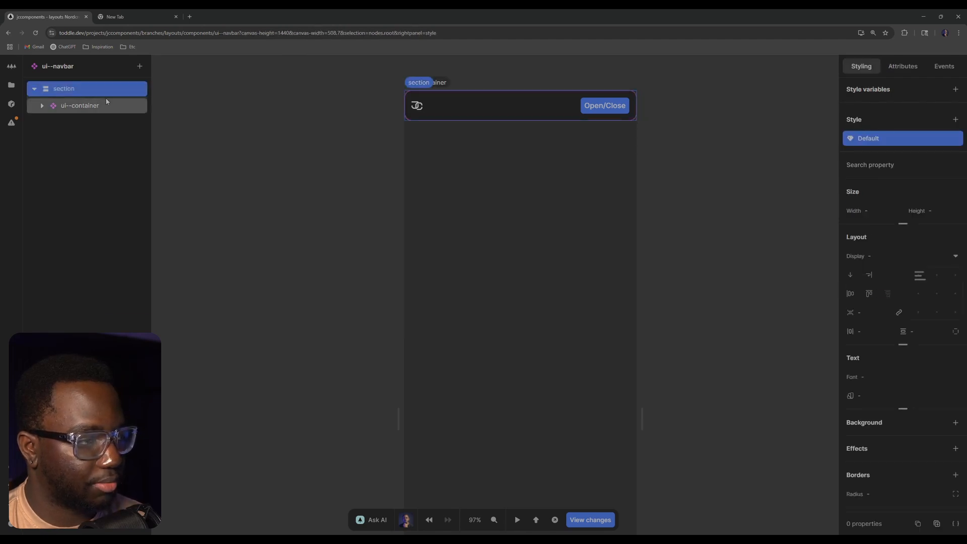
{"action": "key", "text": "ctrl+z"}
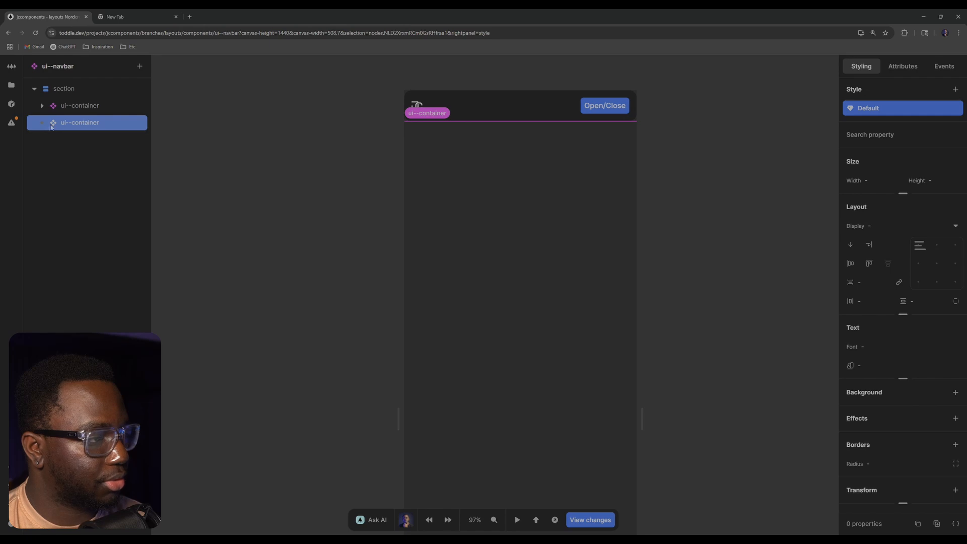
Add a ui--card-base component inside the new ui--container
{"action": "type", "text": "a"}
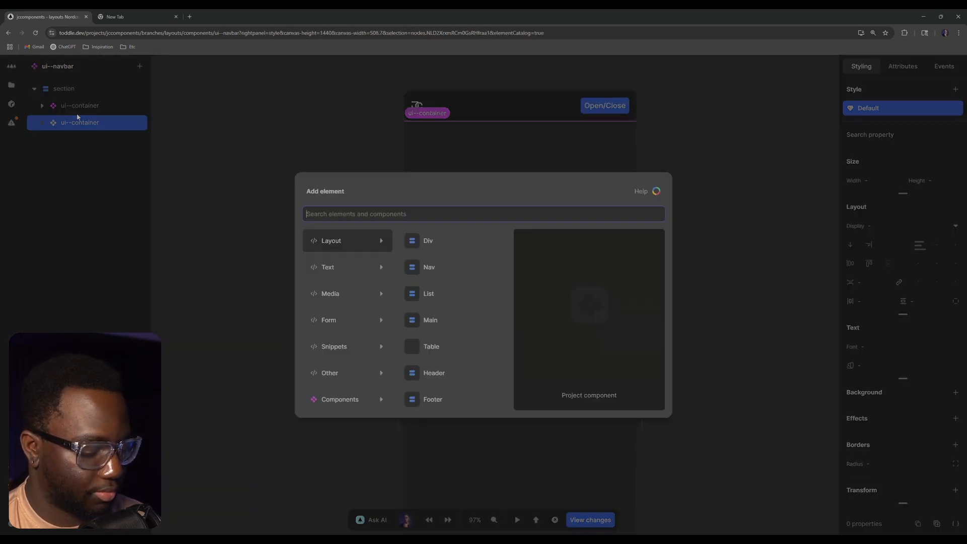
{"action": "type", "text": "card"}
{"action": "key", "text": "Down"}
{"action": "key", "text": "Return"}
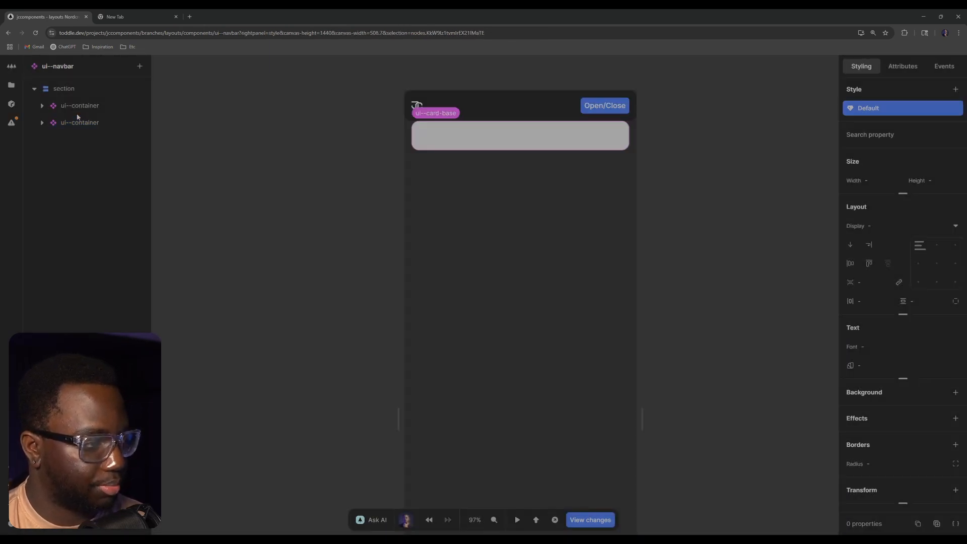
Set the horizontal padding of the ui--container around the card to 0rem
{"action": "left_click", "coordinate": [79, 122]}
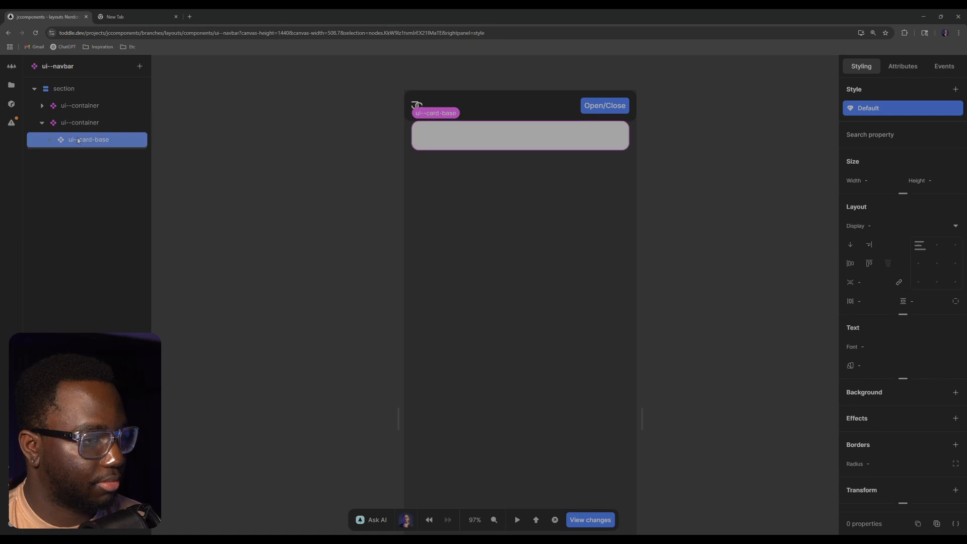
{"action": "left_click", "coordinate": [863, 296]}
{"action": "type", "text": "0"}
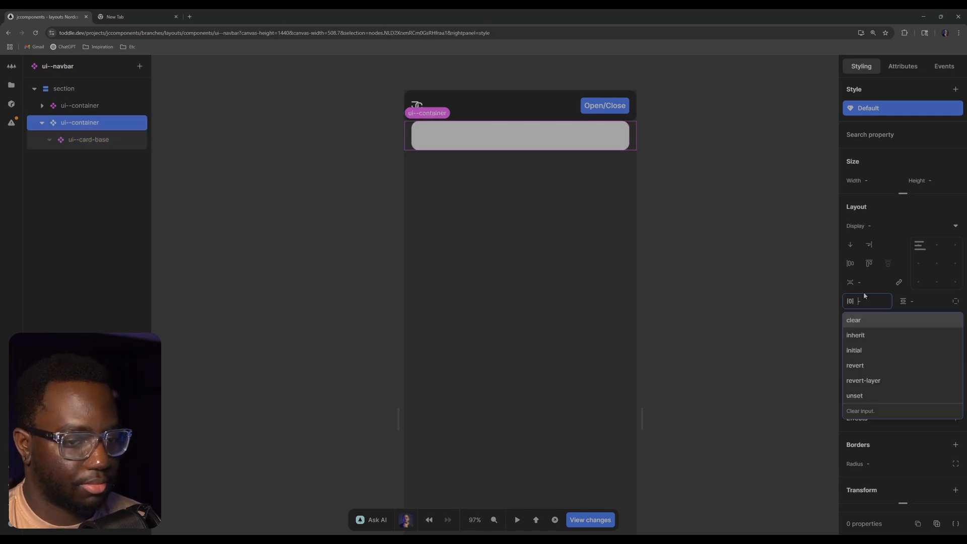
{"action": "key", "text": "Return"}
{"action": "left_click", "coordinate": [875, 306]}
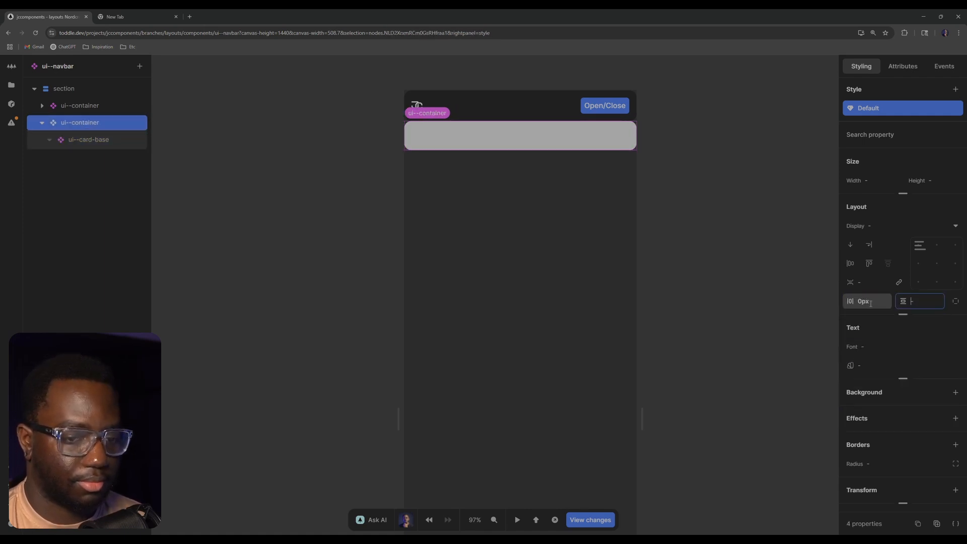
{"action": "key", "text": "BackSpace"}
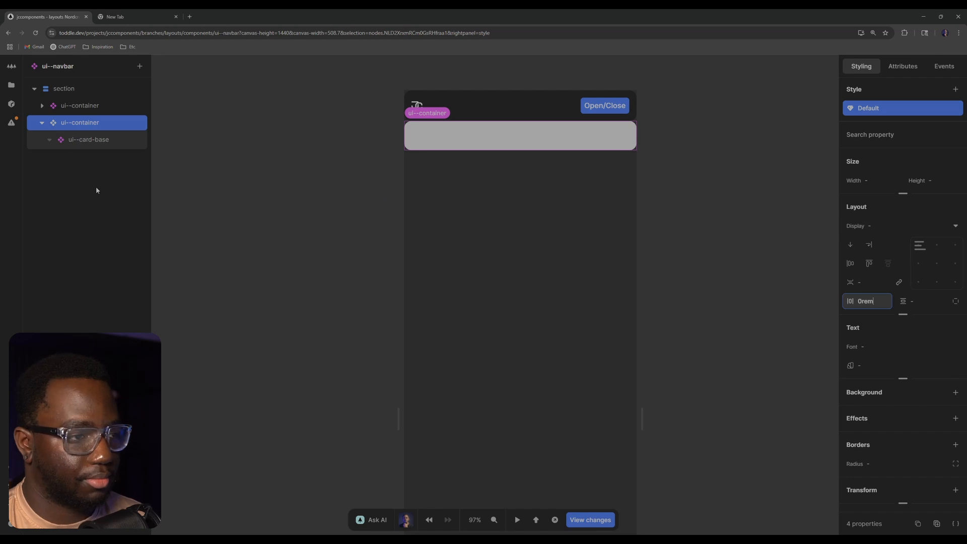
Add a ui--navbar--menu component inside the ui--card-base
{"action": "left_click", "coordinate": [94, 137]}
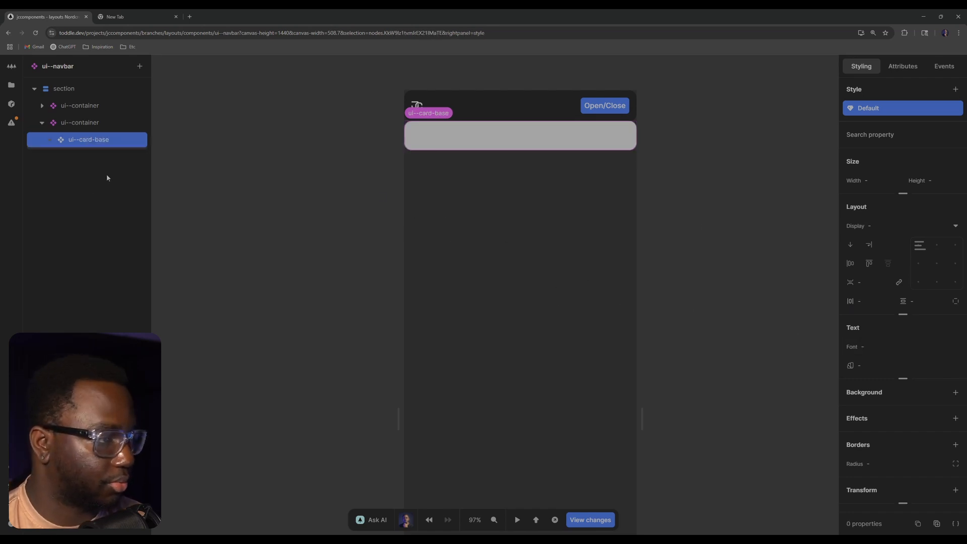
{"action": "type", "text": "anav"}
{"action": "key", "text": "Down"}
{"action": "key", "text": "Down"}
{"action": "key", "text": "Down"}
{"action": "key", "text": "Return"}
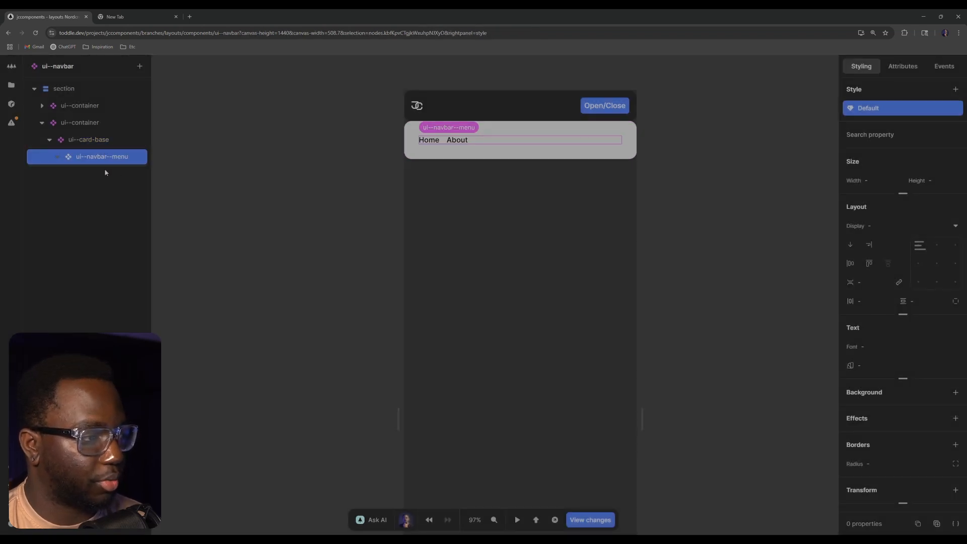
Set the card's ui--navbar--menu to column direction with its links aligned to the start on both axes
{"action": "left_click", "coordinate": [854, 251]}
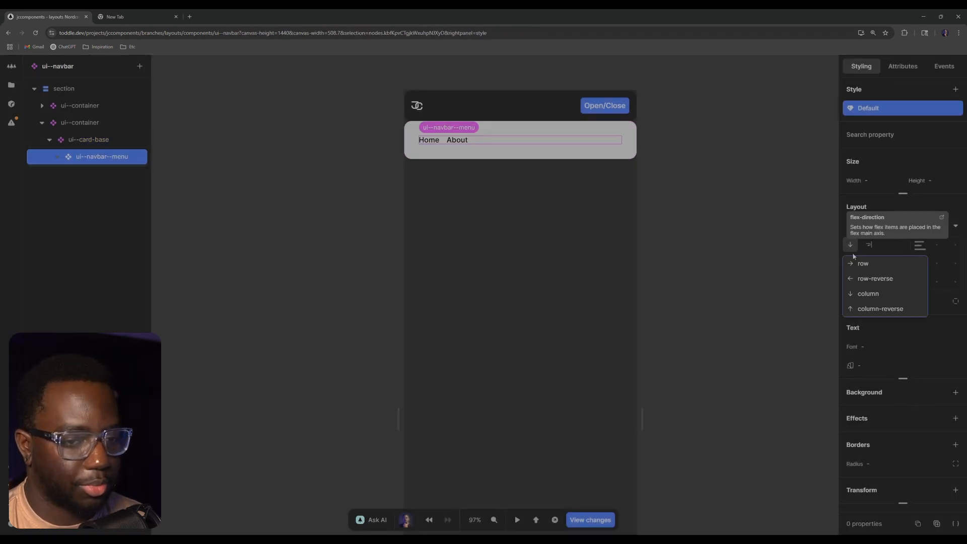
{"action": "left_click", "coordinate": [866, 291]}
{"action": "left_click", "coordinate": [917, 245]}
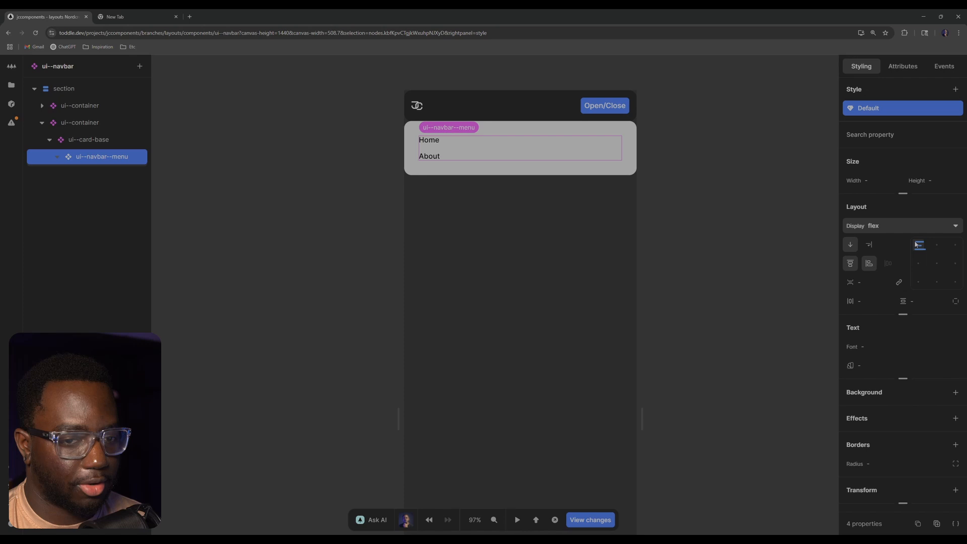
Set the gap of the navbar's root section to 1rem
{"action": "left_click", "coordinate": [643, 208]}
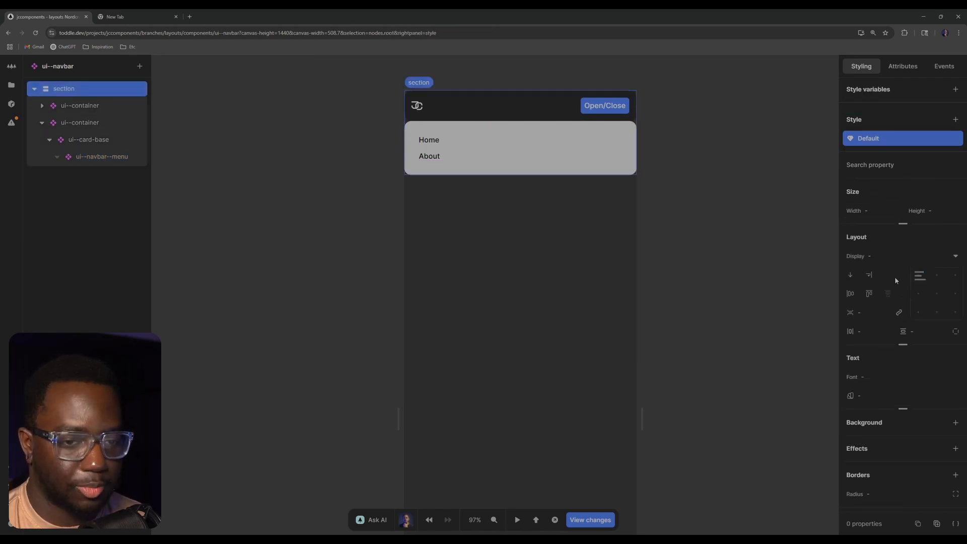
{"action": "left_click", "coordinate": [871, 315]}
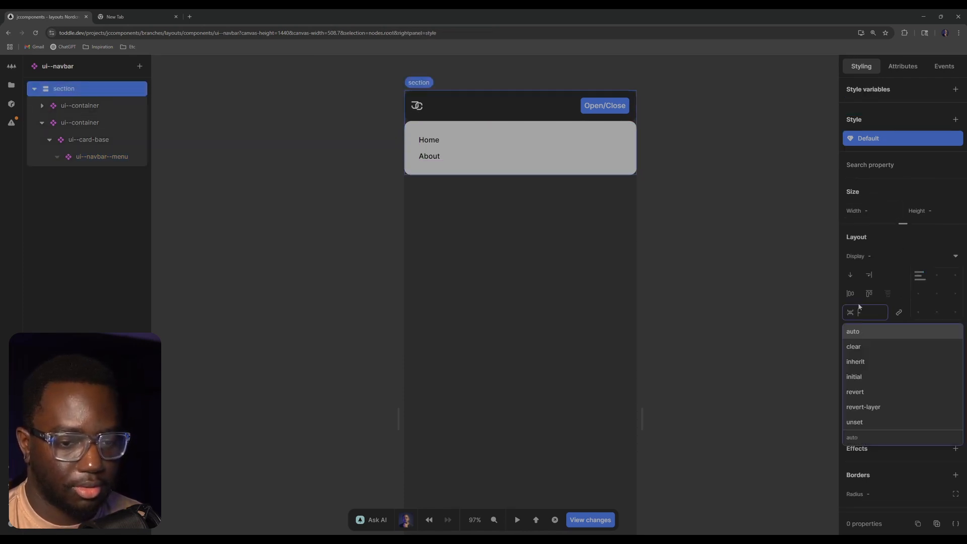
{"action": "type", "text": "2rem"}
{"action": "key", "text": "Return"}
{"action": "key", "text": "ctrl+a"}
{"action": "type", "text": "1rem"}
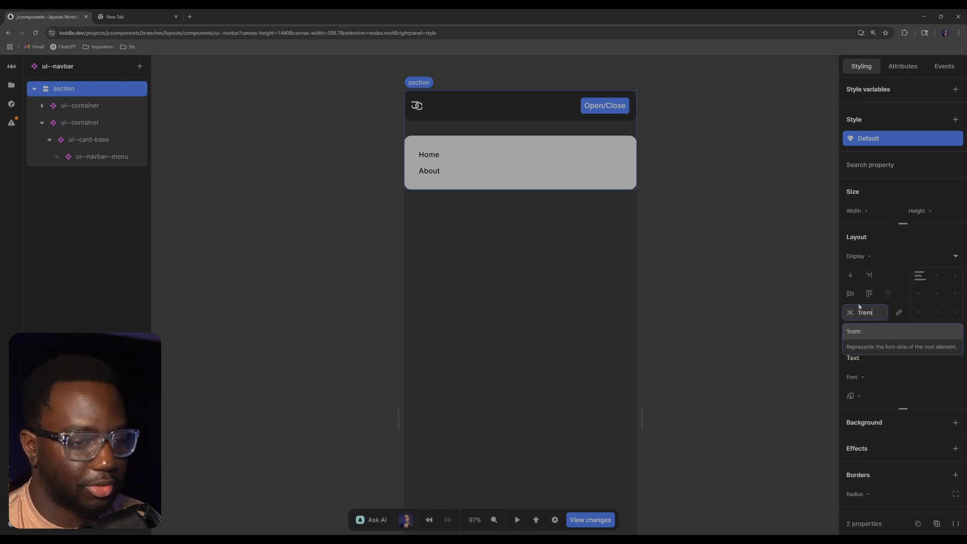
{"action": "key", "text": "Return"}
{"action": "left_click", "coordinate": [738, 158]}
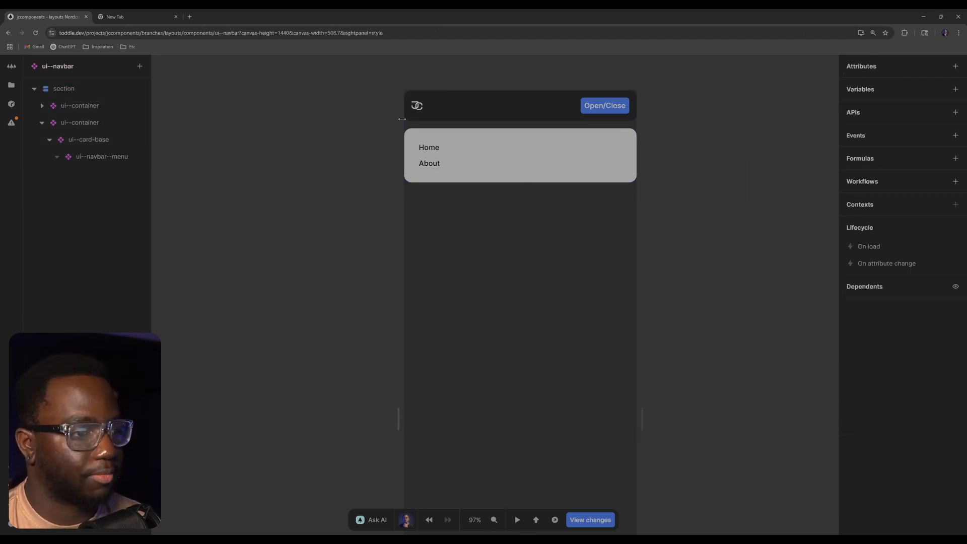
{"action": "left_click", "coordinate": [598, 132]}
{"action": "left_click", "coordinate": [731, 114]}
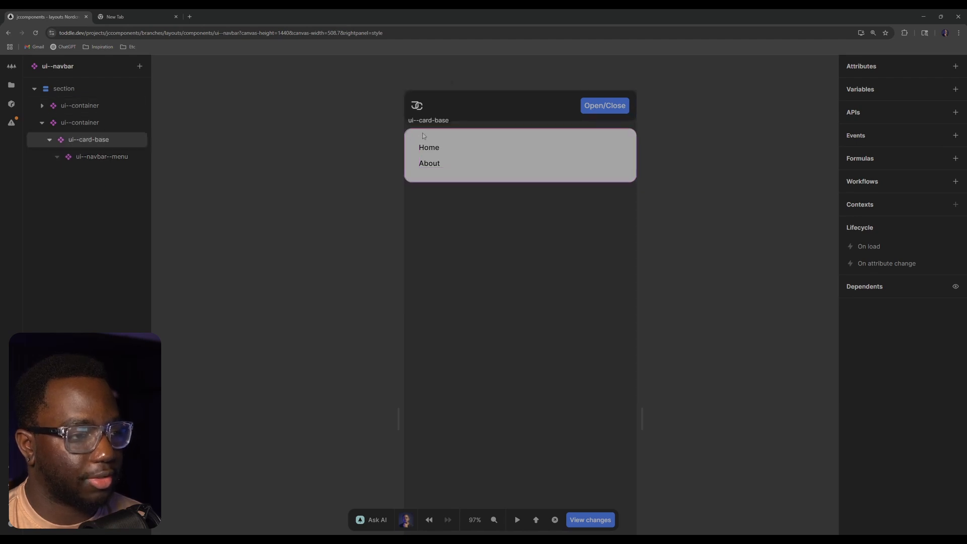
Add a component variable named open with an initial value of false
{"action": "left_click", "coordinate": [956, 89]}
{"action": "left_click", "coordinate": [779, 130]}
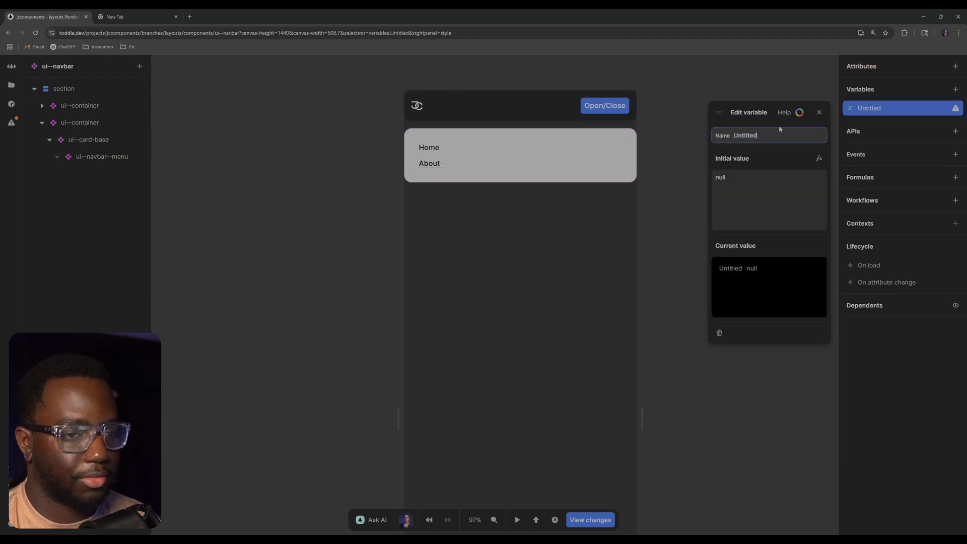
{"action": "key", "text": "ctrl+BackSpace"}
{"action": "type", "text": "open"}
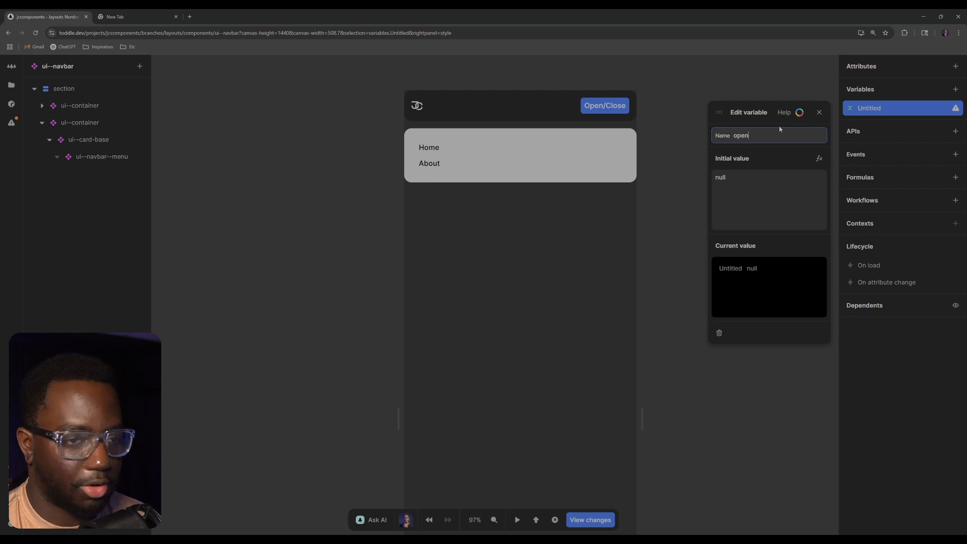
{"action": "left_click", "coordinate": [755, 196]}
{"action": "left_click", "coordinate": [756, 189]}
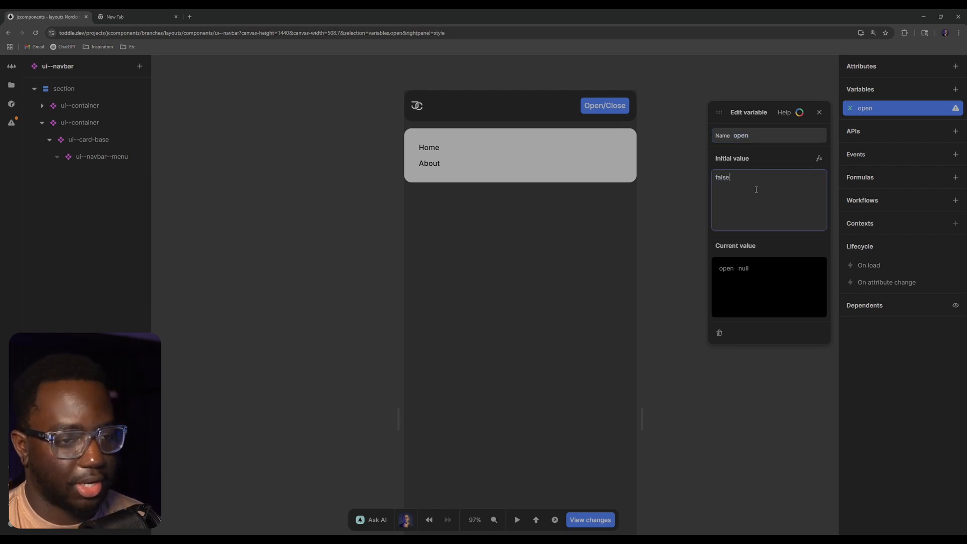
{"action": "left_click", "coordinate": [749, 62]}
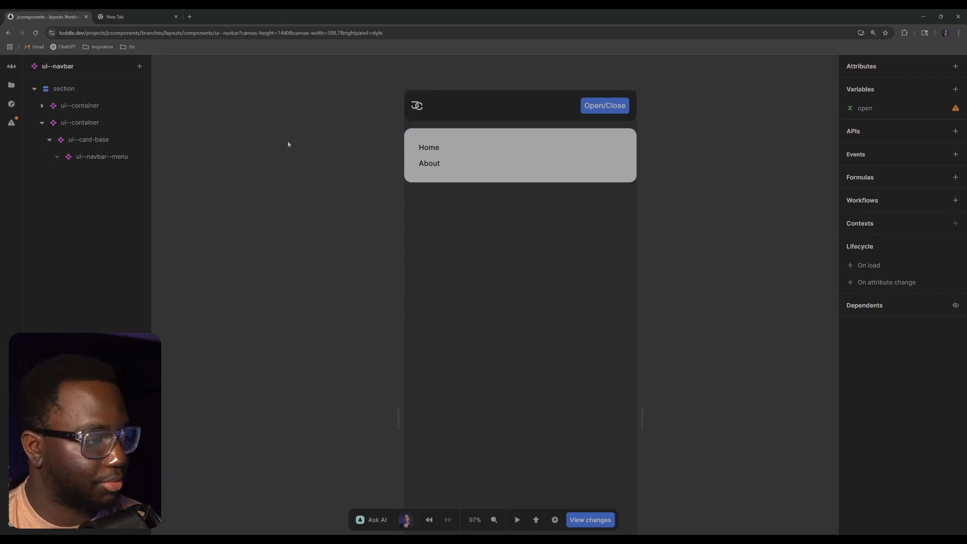
Add a show condition to the ui--container around the menu card, driven by the open variable
{"action": "left_click", "coordinate": [84, 141]}
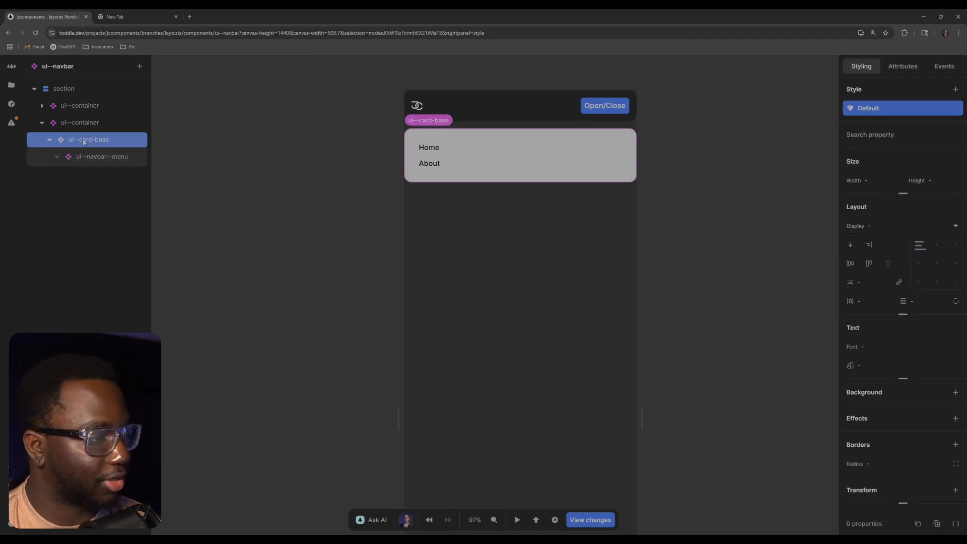
{"action": "left_click", "coordinate": [94, 123]}
{"action": "right_click", "coordinate": [96, 124]}
{"action": "left_click", "coordinate": [155, 178]}
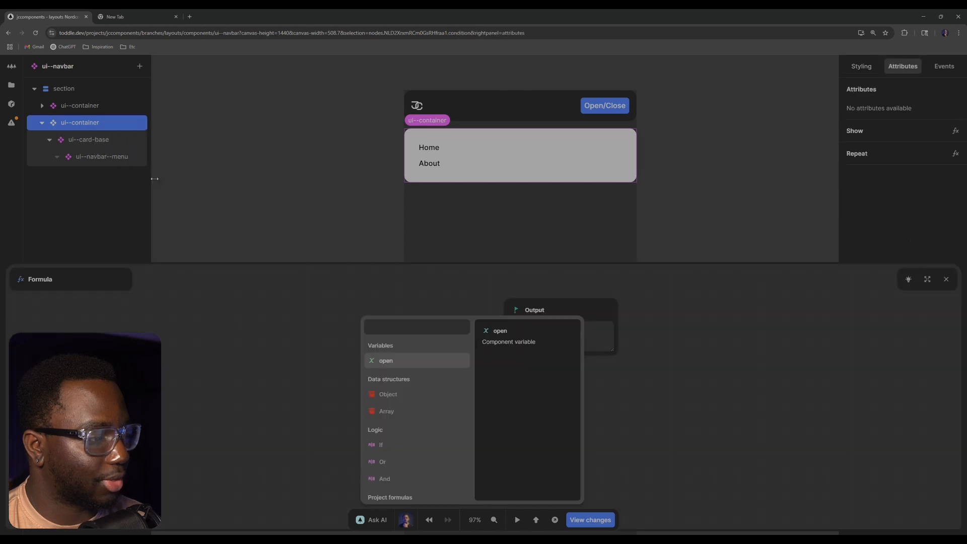
{"action": "left_click", "coordinate": [410, 360]}
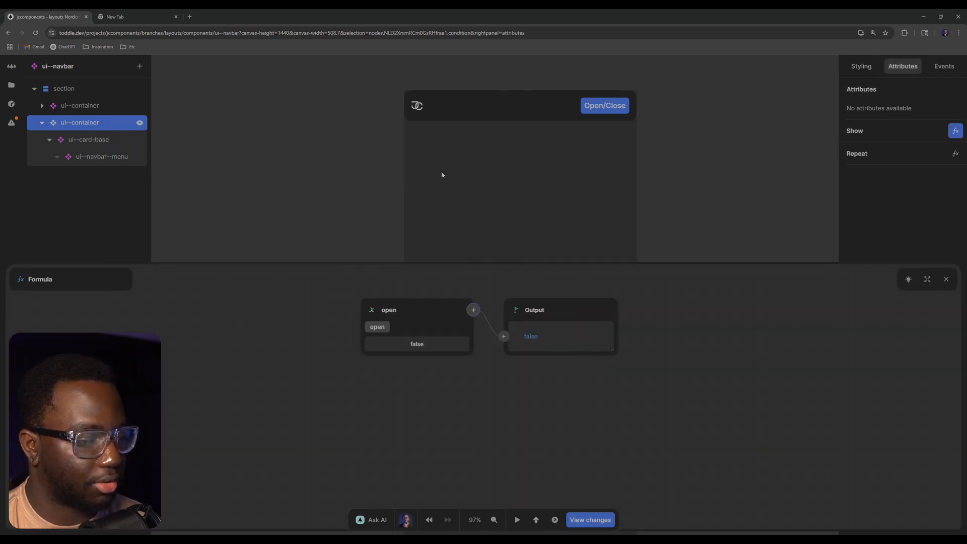
{"action": "left_click", "coordinate": [946, 279]}
{"action": "left_click", "coordinate": [748, 170]}
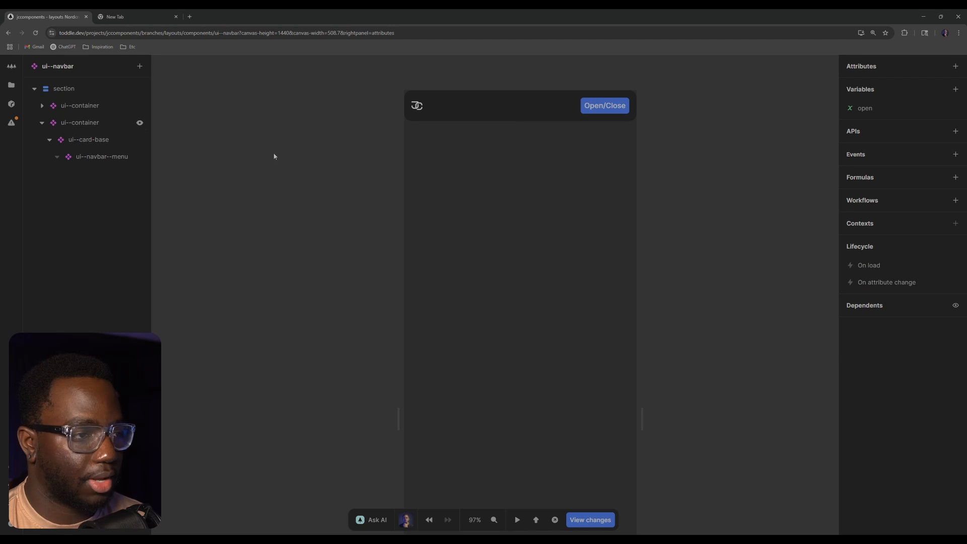
Add a style variant for viewport widths below 37.5rem to the menu card's ui--container
{"action": "left_click", "coordinate": [101, 122]}
{"action": "left_click", "coordinate": [112, 136]}
{"action": "left_click", "coordinate": [111, 127]}
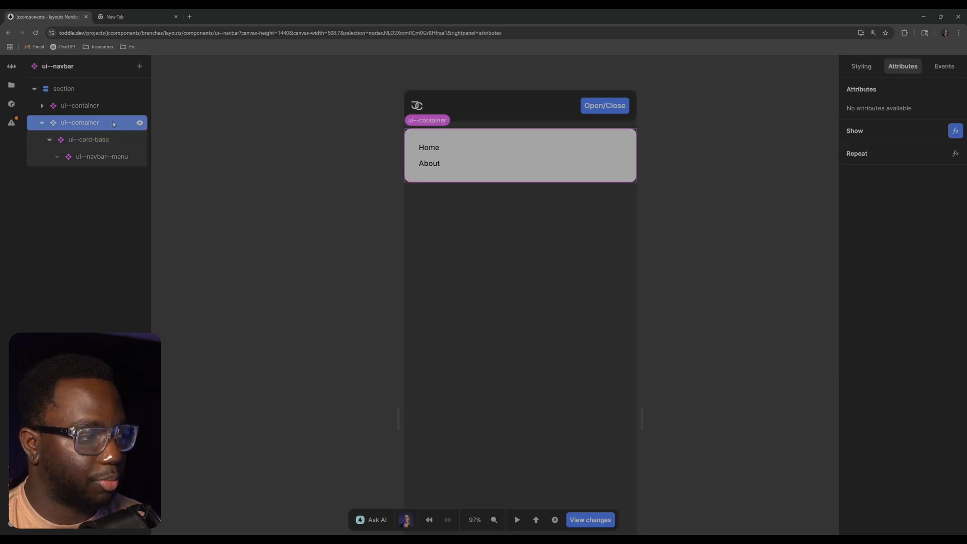
{"action": "right_click", "coordinate": [112, 125]}
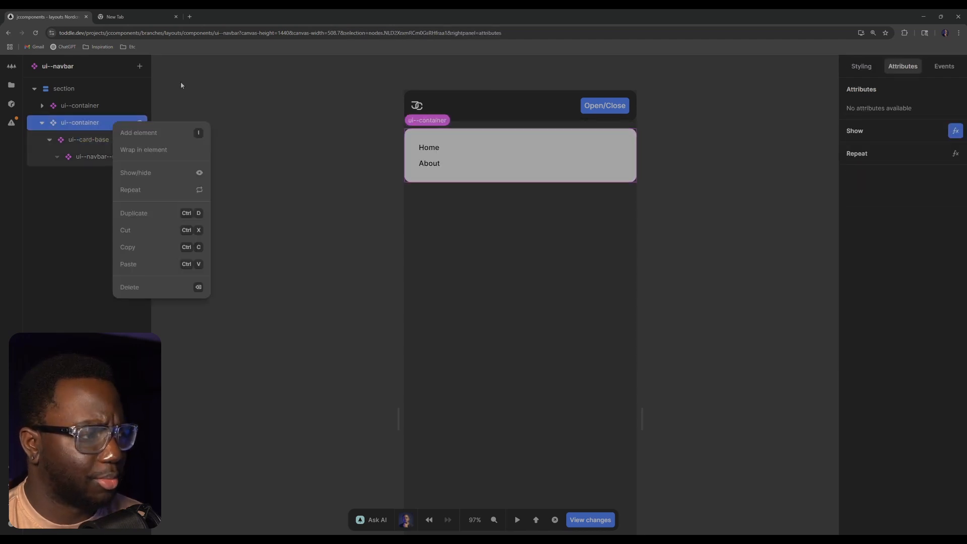
{"action": "left_click", "coordinate": [118, 123]}
{"action": "left_click", "coordinate": [862, 67]}
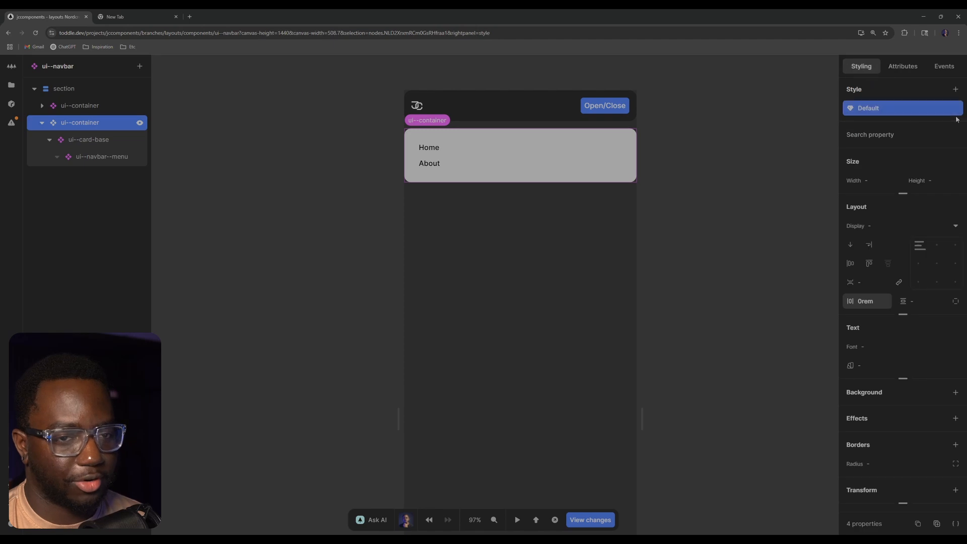
{"action": "left_click", "coordinate": [956, 89]}
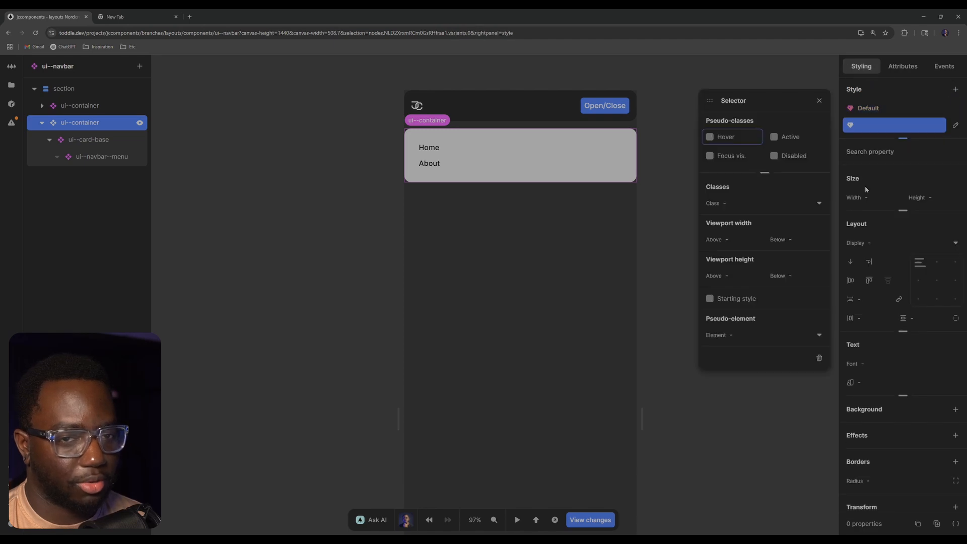
{"action": "left_click", "coordinate": [796, 238]}
{"action": "type", "text": "37."}
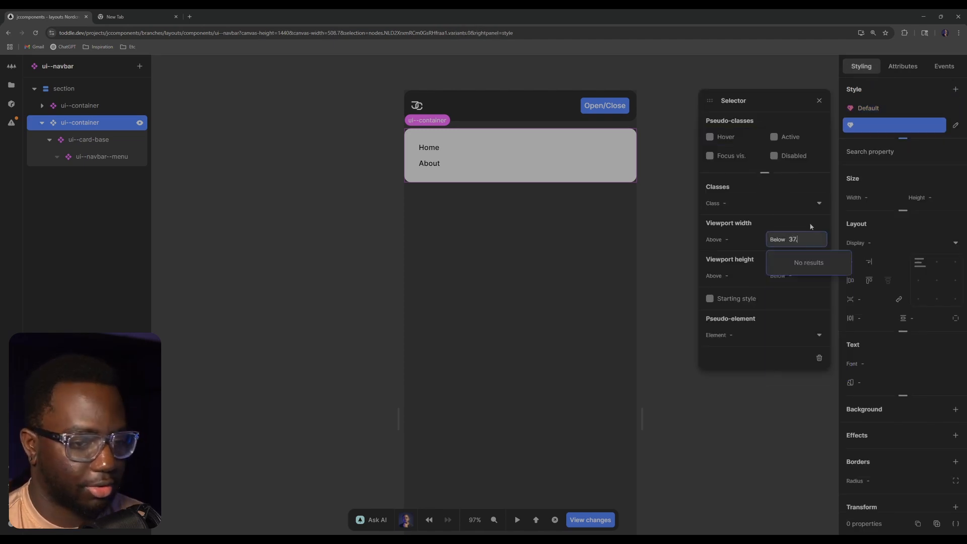
{"action": "type", "text": "5rem"}
{"action": "key", "text": "Return"}
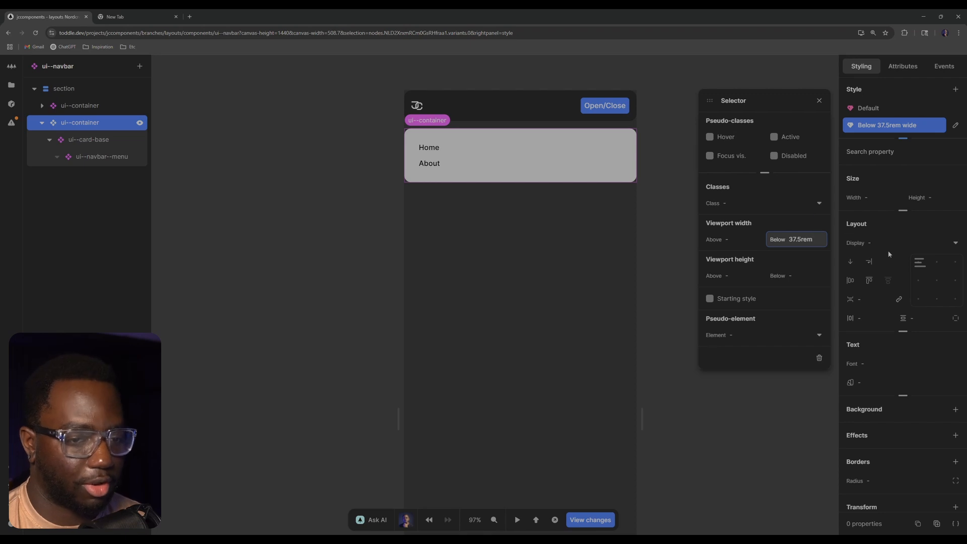
Change the display property in the Below 37.5rem variant so that the menu card's container is hidden
{"action": "left_click", "coordinate": [856, 243]}
{"action": "left_click", "coordinate": [854, 337]}
{"action": "left_click", "coordinate": [624, 172]}
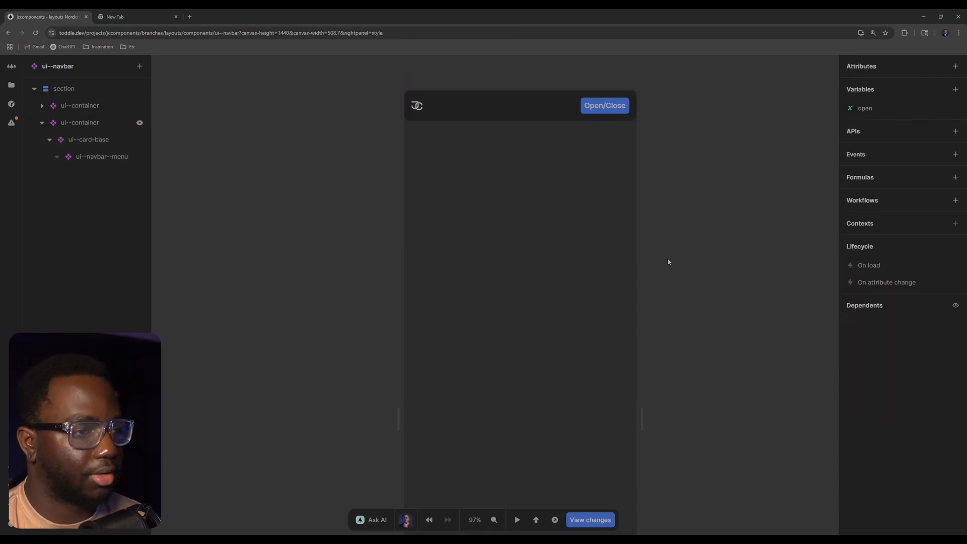
Add a click event to the Open/Close button with an action that sets the open variable
{"action": "mouse_move", "coordinate": [643, 415]}
{"action": "left_mouse_down"}
{"action": "mouse_move", "coordinate": [788, 415]}
{"action": "mouse_move", "coordinate": [647, 417]}
{"action": "left_mouse_up"}
{"action": "left_click", "coordinate": [619, 115]}
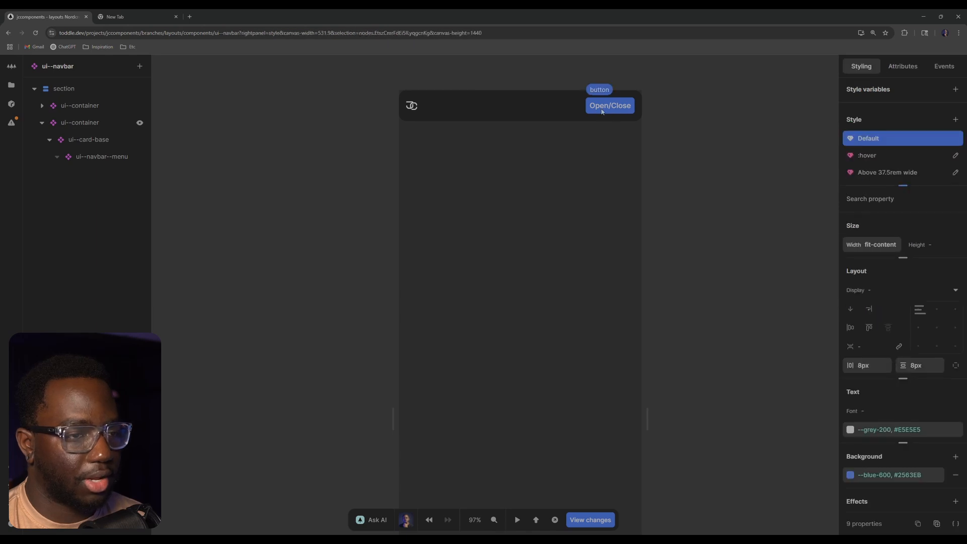
{"action": "left_click", "coordinate": [943, 66]}
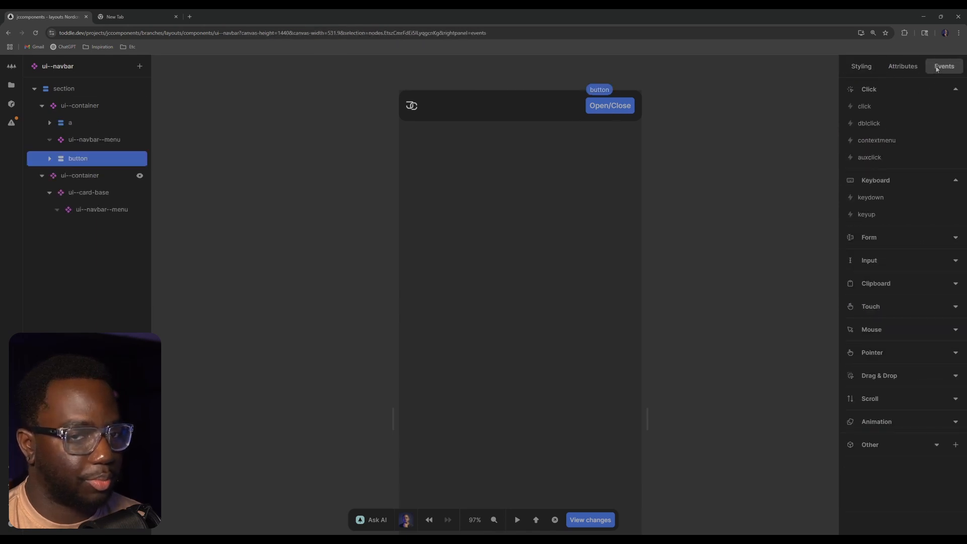
{"action": "left_click", "coordinate": [887, 109]}
{"action": "left_click", "coordinate": [745, 150]}
{"action": "key", "text": "Return"}
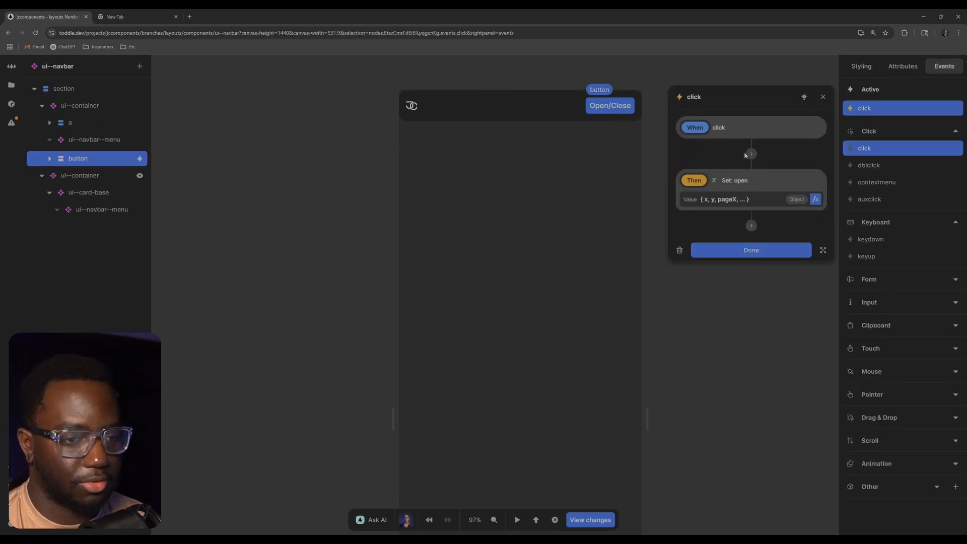
Build the action's value formula as Not of the open variable, so each click toggles it
{"action": "left_click", "coordinate": [815, 199]}
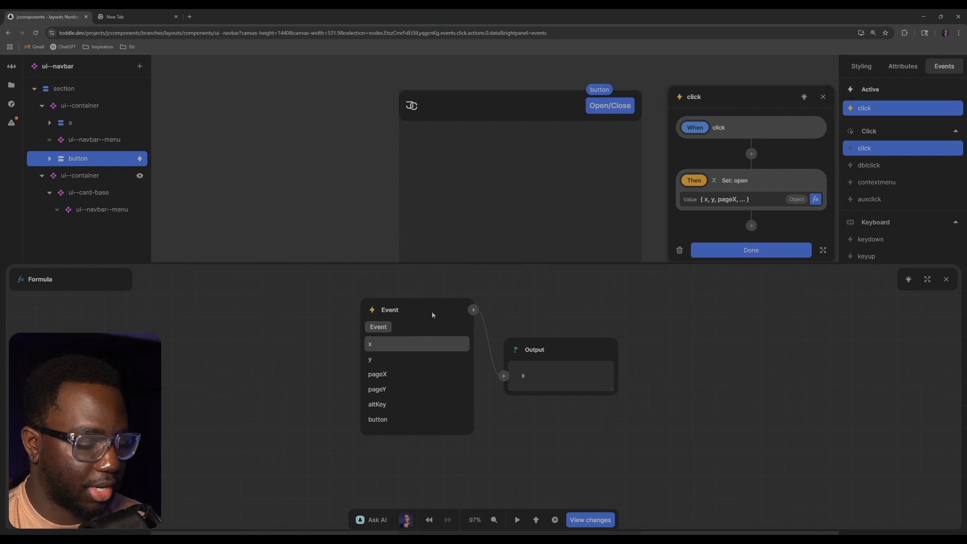
{"action": "left_click", "coordinate": [372, 309]}
{"action": "type", "text": "open"}
{"action": "key", "text": "Return"}
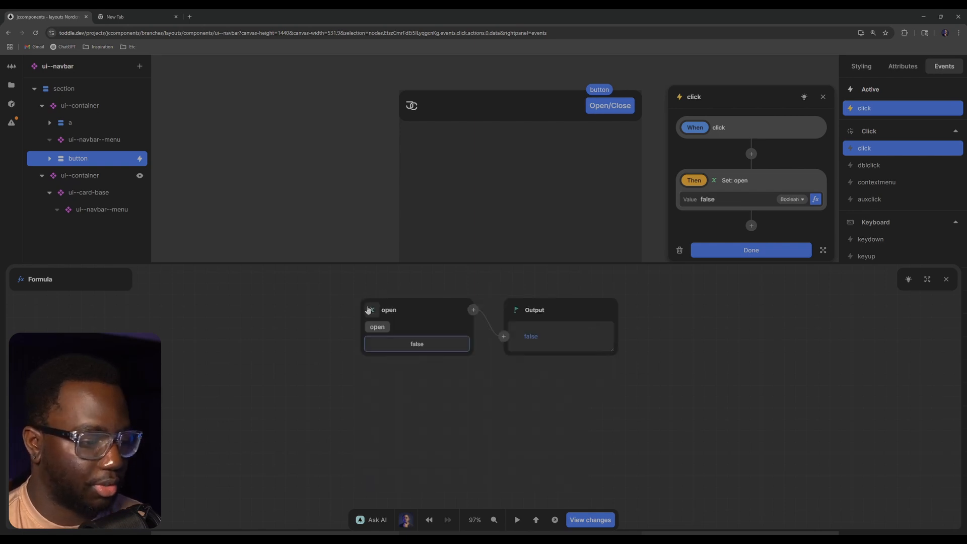
{"action": "right_click", "coordinate": [410, 306]}
{"action": "left_click", "coordinate": [471, 306]}
{"action": "left_click", "coordinate": [471, 306]}
{"action": "type", "text": "no"}
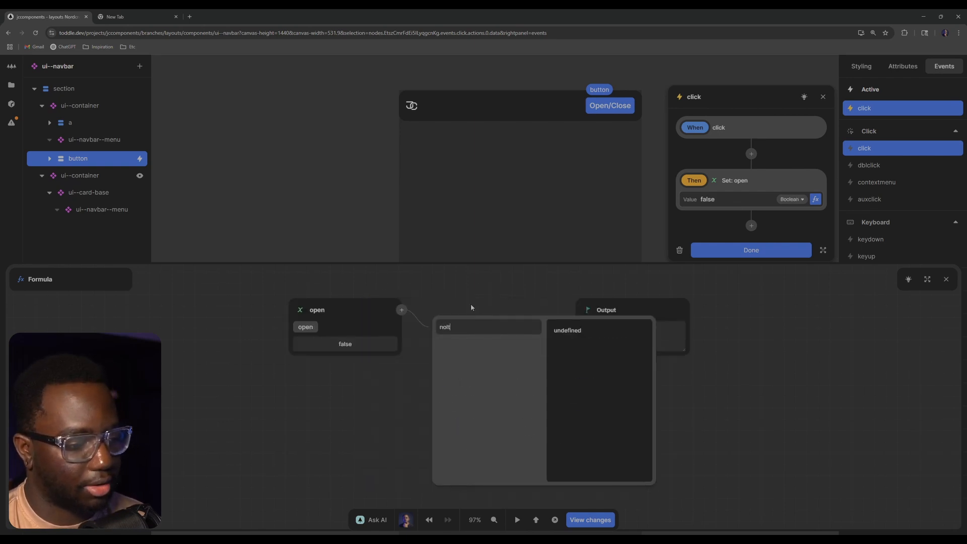
{"action": "type", "text": "t"}
{"action": "left_click", "coordinate": [455, 346]}
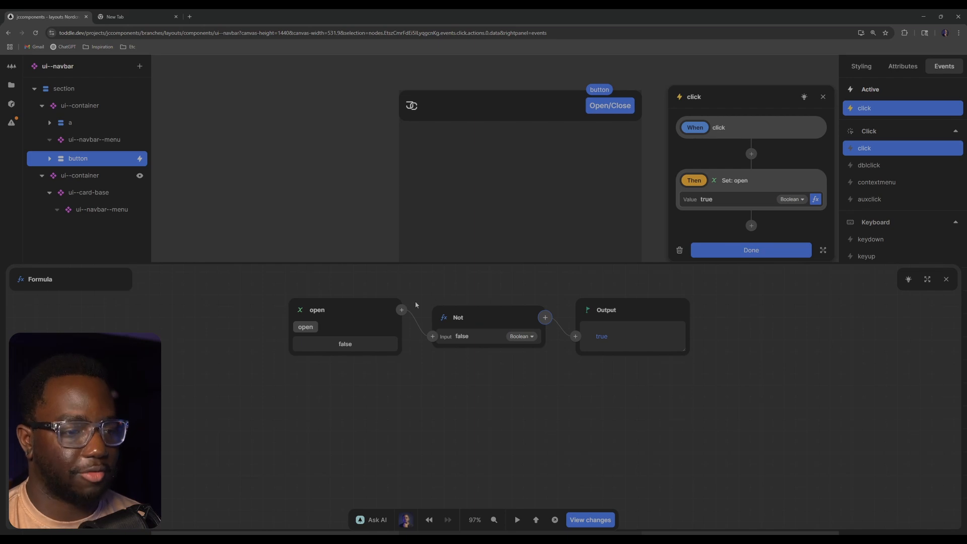
{"action": "left_click", "coordinate": [947, 279]}
{"action": "left_click", "coordinate": [758, 251]}
{"action": "left_click", "coordinate": [649, 131]}
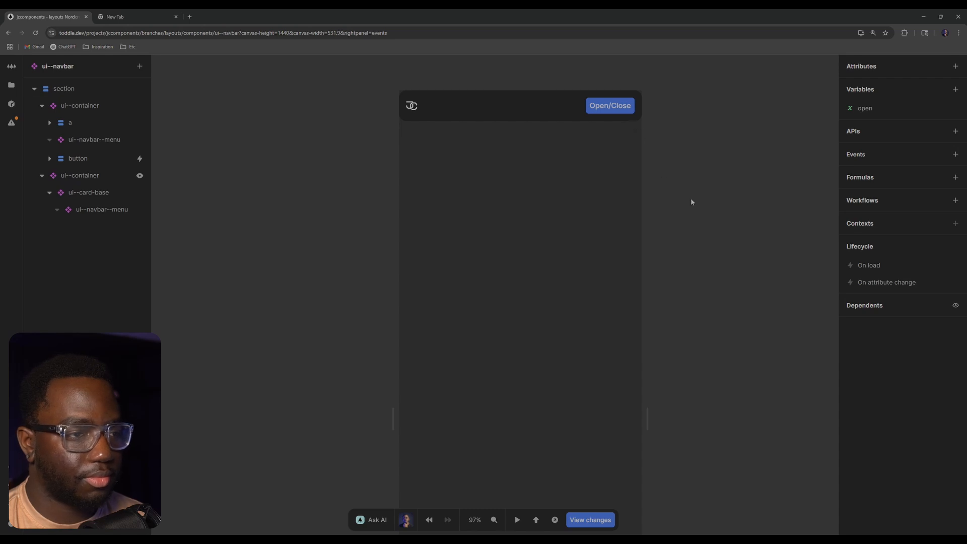
Test the menu toggle, and examine the menu container's show condition, its styles and the open variable
{"action": "key", "text": "t"}
{"action": "key", "text": "t"}
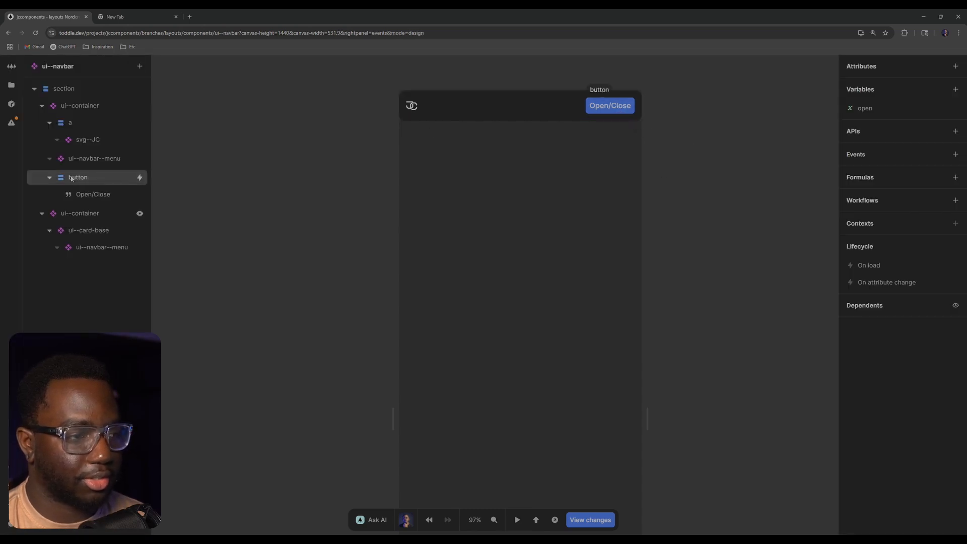
{"action": "left_click", "coordinate": [141, 213]}
{"action": "left_click", "coordinate": [141, 213]}
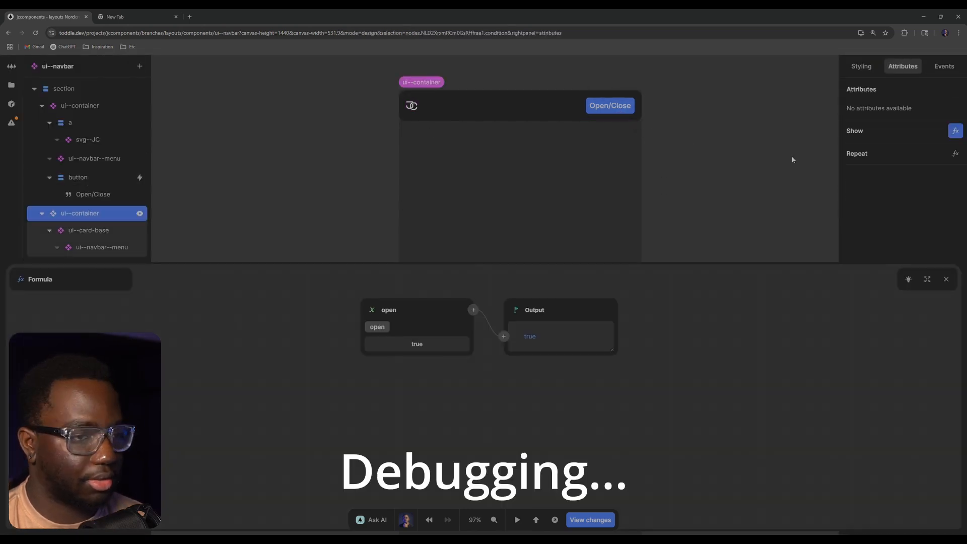
{"action": "left_click", "coordinate": [941, 281]}
{"action": "left_click", "coordinate": [861, 66]}
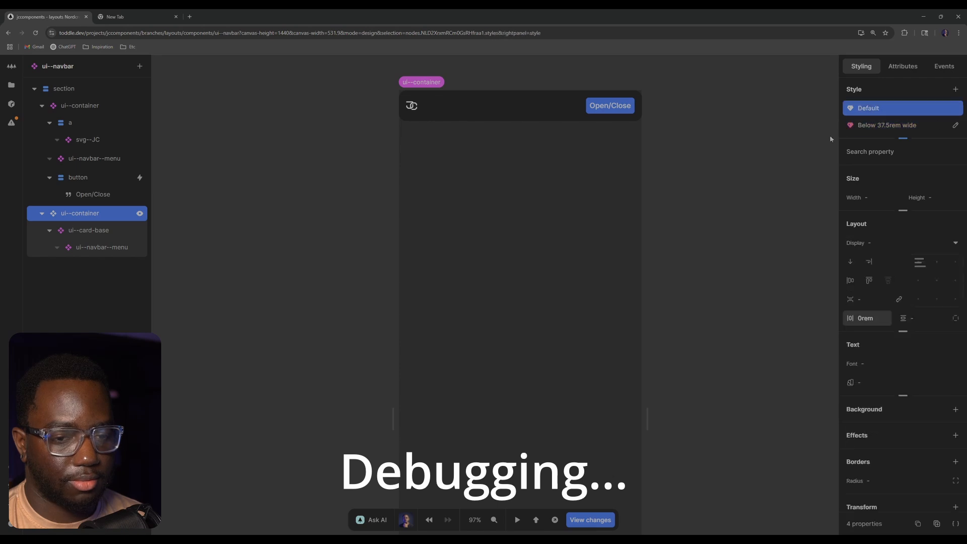
{"action": "left_click", "coordinate": [955, 126]}
{"action": "left_click", "coordinate": [902, 66]}
{"action": "left_click", "coordinate": [778, 121]}
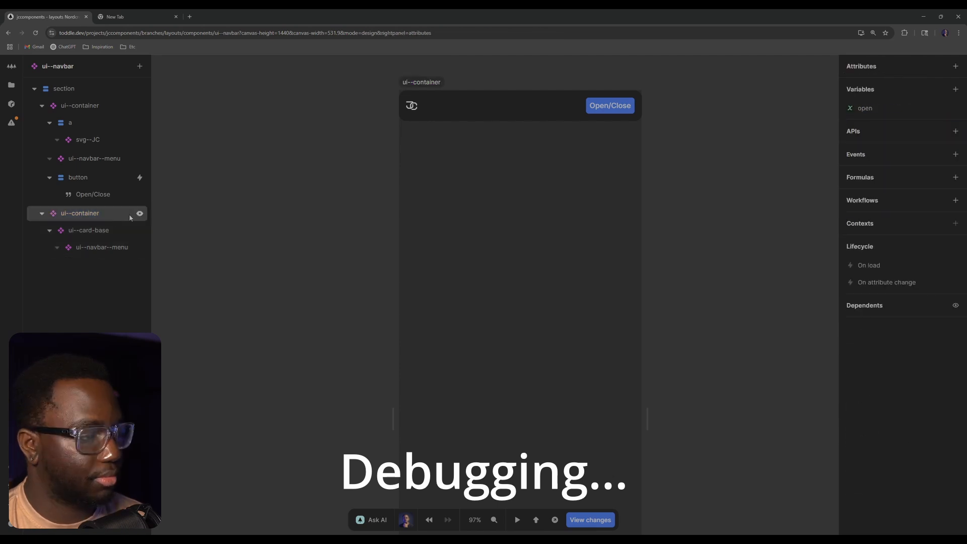
{"action": "left_click", "coordinate": [141, 214]}
{"action": "left_click", "coordinate": [946, 279]}
{"action": "left_click", "coordinate": [737, 157]}
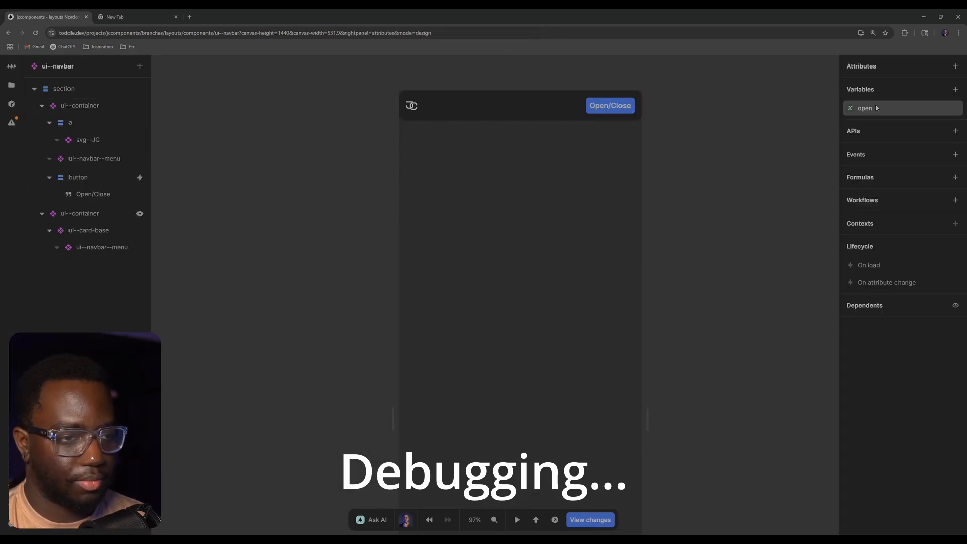
{"action": "left_click", "coordinate": [886, 108]}
{"action": "left_click", "coordinate": [830, 185]}
Delete the Below 37.5rem style variant from the menu card's ui--container
{"action": "left_click", "coordinate": [90, 213]}
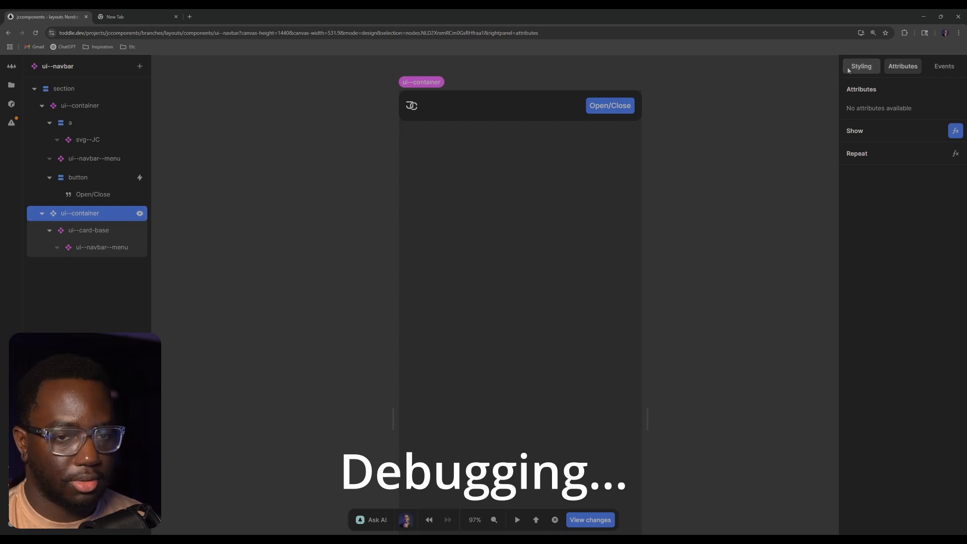
{"action": "left_click", "coordinate": [861, 66]}
{"action": "left_click", "coordinate": [955, 136]}
{"action": "left_click", "coordinate": [956, 121]}
{"action": "left_click", "coordinate": [955, 125]}
{"action": "left_click", "coordinate": [765, 348]}
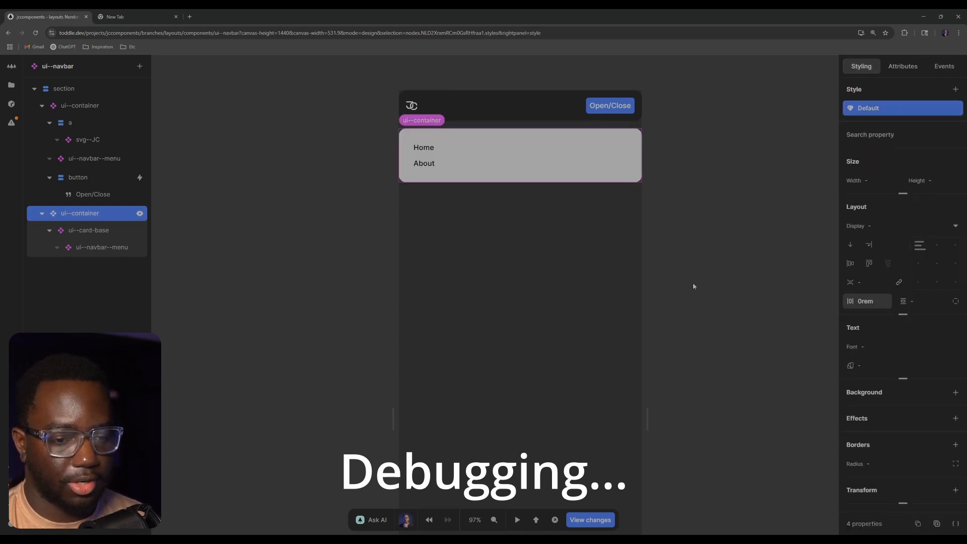
Preview the navbar and toggle the mobile menu card repeatedly with the Open/Close button
{"action": "left_click", "coordinate": [517, 520]}
{"action": "left_click", "coordinate": [613, 110]}
{"action": "left_click", "coordinate": [614, 110]}
{"action": "left_click", "coordinate": [613, 110]}
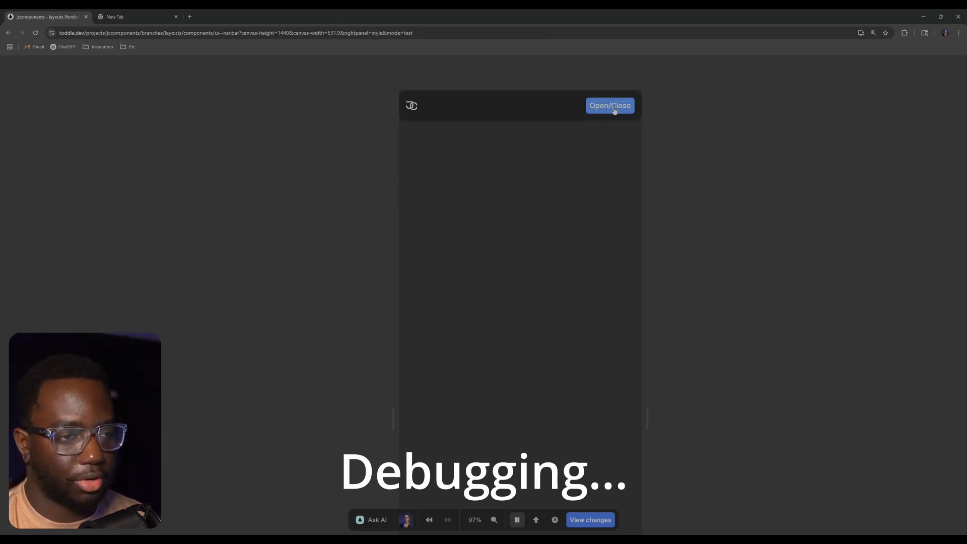
{"action": "left_click", "coordinate": [517, 519]}
Add a style variant for viewport widths above 37.5rem to the menu card's ui--container
{"action": "left_click", "coordinate": [86, 213]}
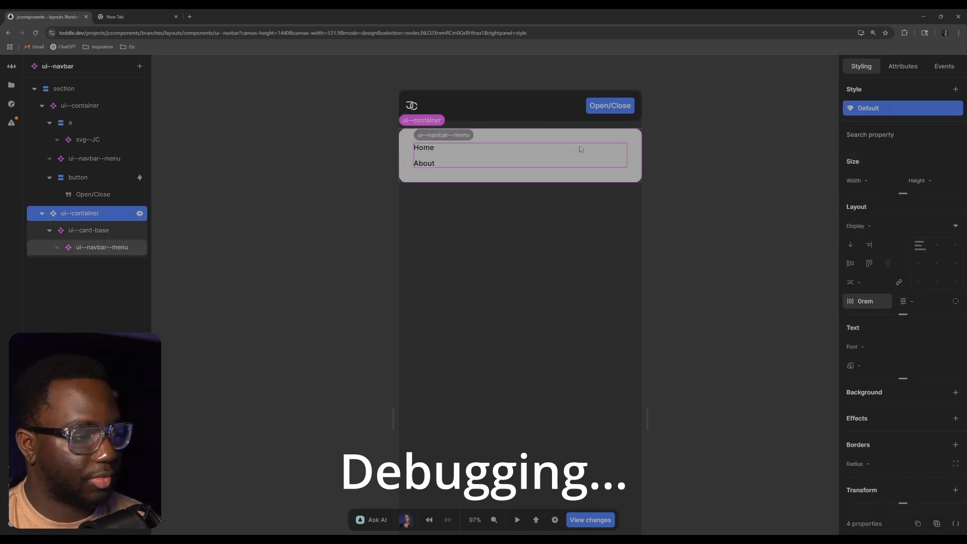
{"action": "left_click", "coordinate": [902, 66]}
{"action": "left_click", "coordinate": [861, 66]}
{"action": "left_click", "coordinate": [956, 89]}
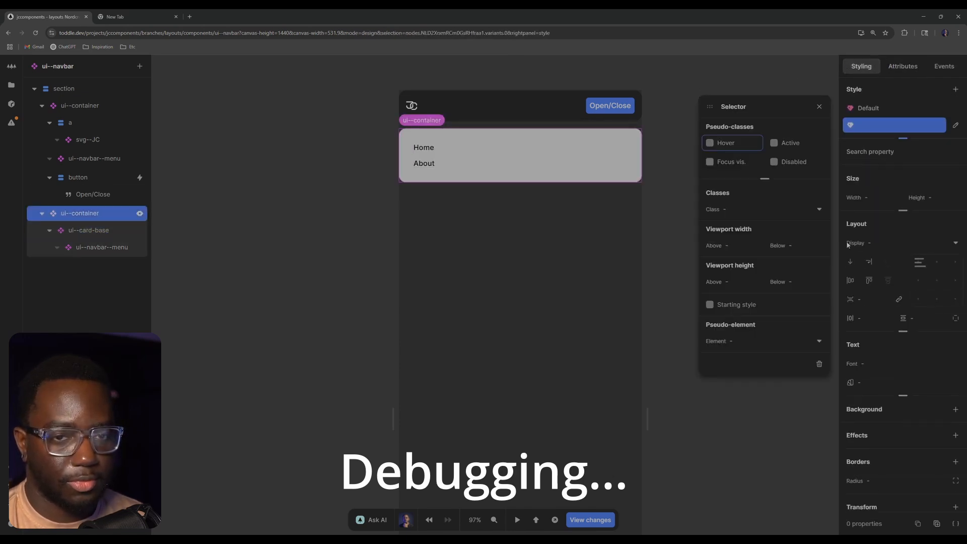
{"action": "left_click", "coordinate": [800, 246]}
{"action": "left_click", "coordinate": [739, 245]}
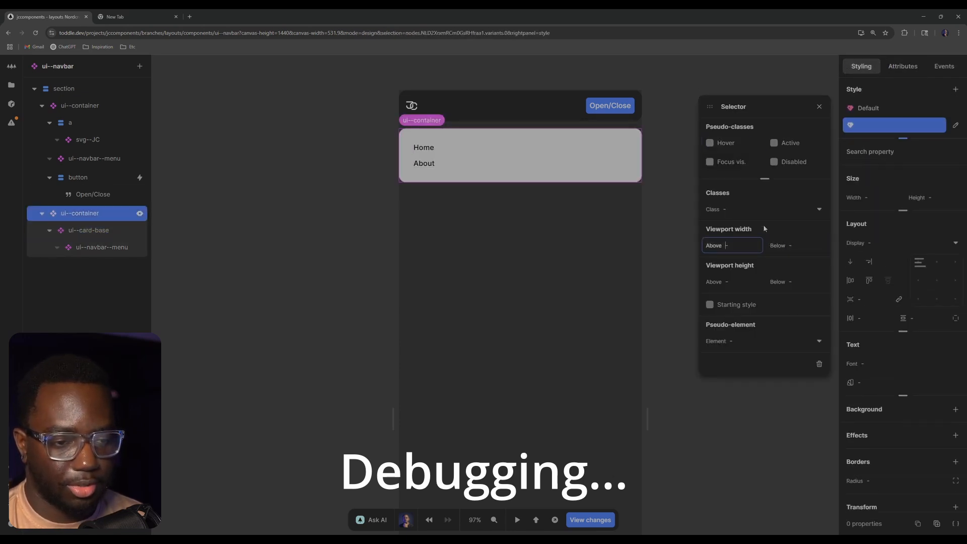
{"action": "type", "text": "37.5rem"}
{"action": "key", "text": "Return"}
{"action": "left_click", "coordinate": [816, 74]}
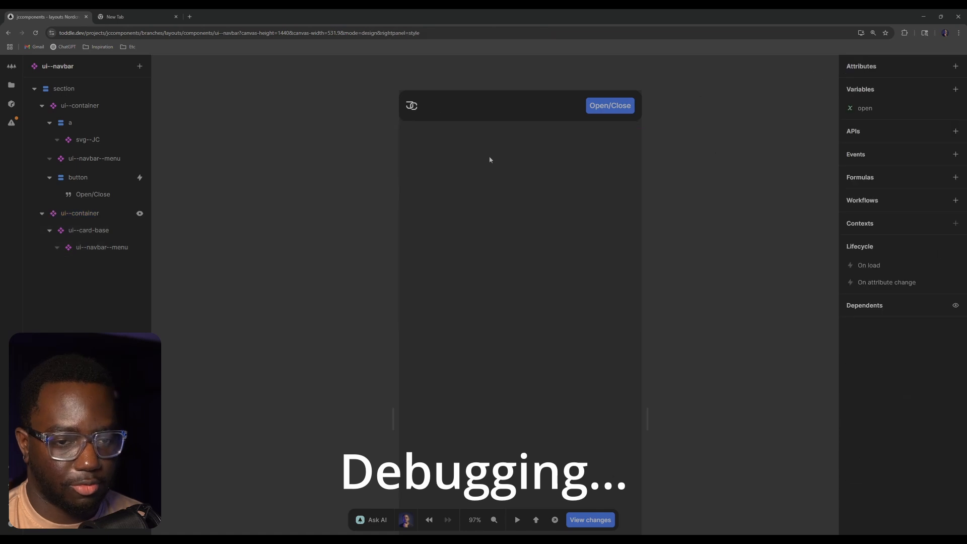
Set the menu card container's Default display to none, and test the Open/Close button at a canvas width of about 459 px
{"action": "left_click", "coordinate": [87, 213]}
{"action": "left_click", "coordinate": [926, 240]}
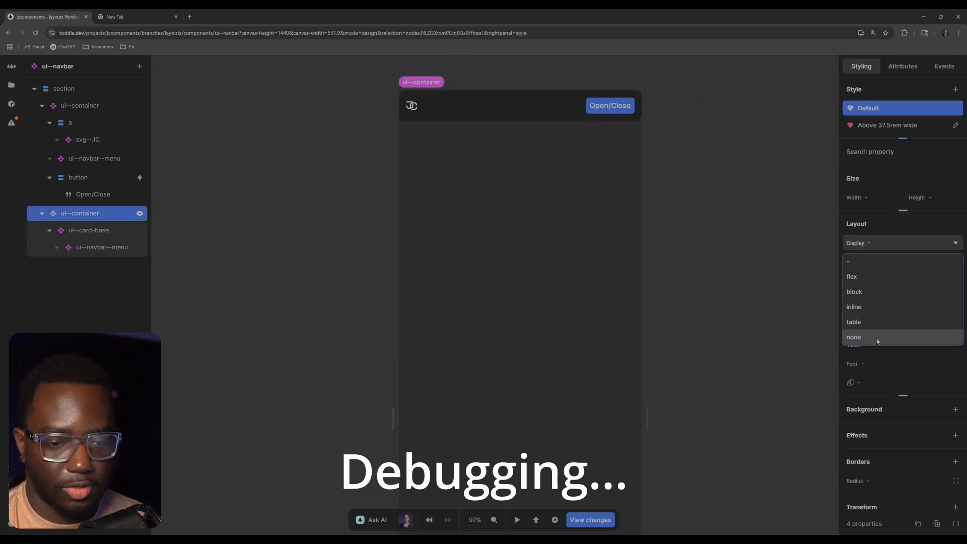
{"action": "left_click", "coordinate": [878, 338]}
{"action": "left_click", "coordinate": [730, 385]}
{"action": "left_click_drag", "start_coordinate": [648, 419], "coordinate": [630, 418]}
{"action": "key", "text": "t"}
{"action": "key", "text": "t"}
{"action": "left_click", "coordinate": [607, 106]}
{"action": "key", "text": "t"}
{"action": "key", "text": "t"}
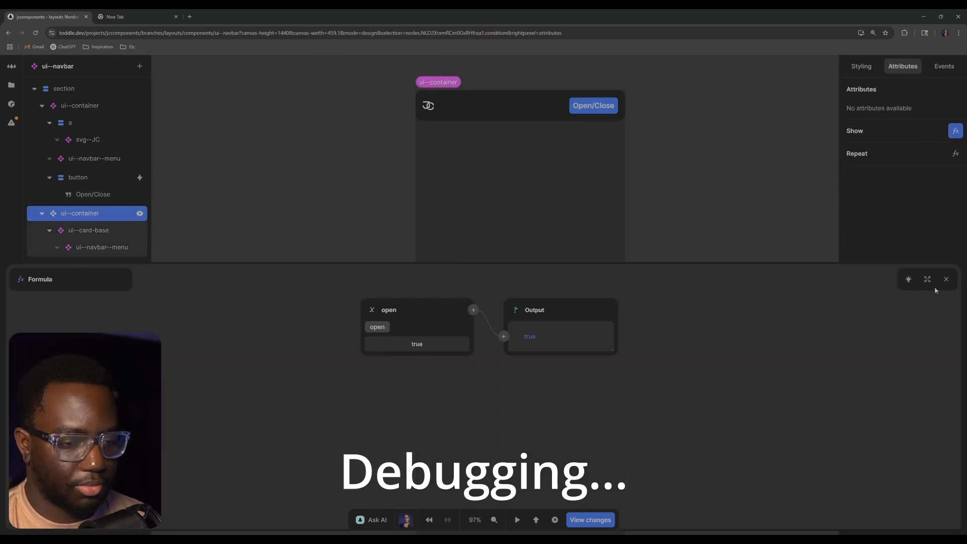
Check the Above 37.5rem variant's selector, and clear the display value from the menu card container's Default style
{"action": "left_click", "coordinate": [945, 279]}
{"action": "left_click", "coordinate": [861, 66]}
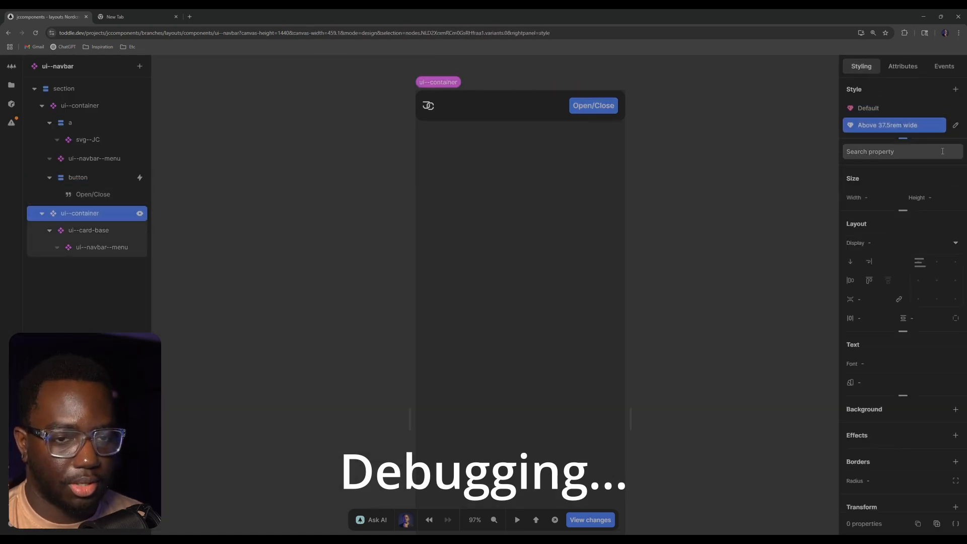
{"action": "left_click", "coordinate": [955, 125]}
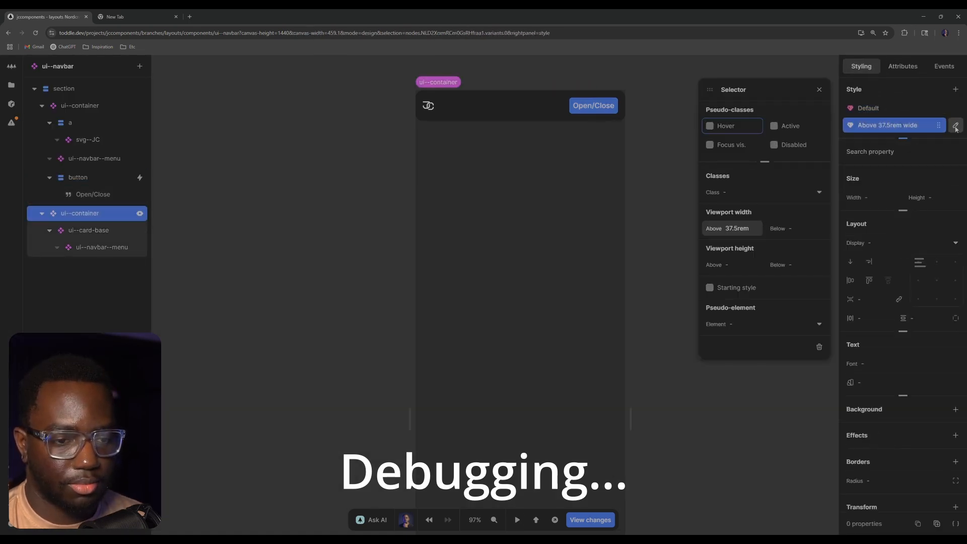
{"action": "left_click", "coordinate": [868, 108]}
{"action": "left_click", "coordinate": [886, 243]}
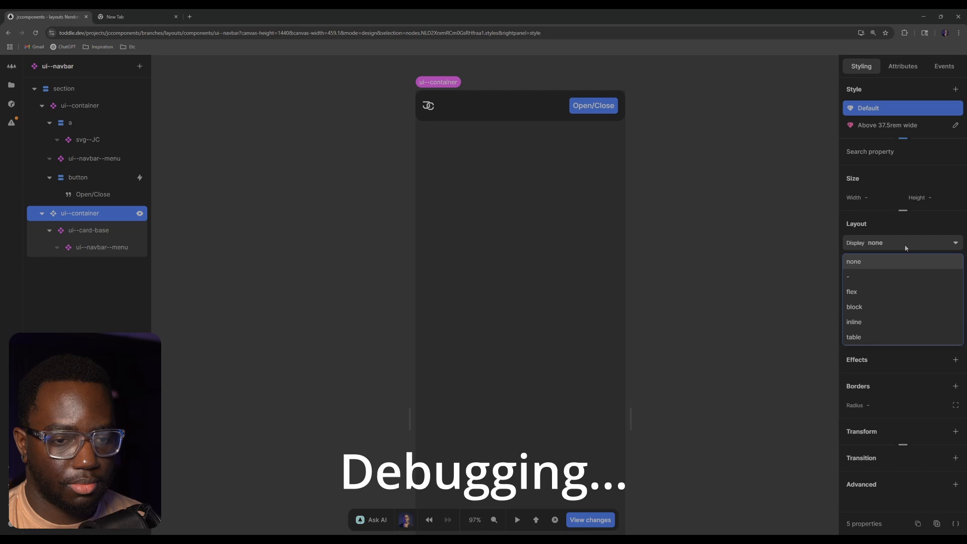
{"action": "left_click", "coordinate": [875, 278]}
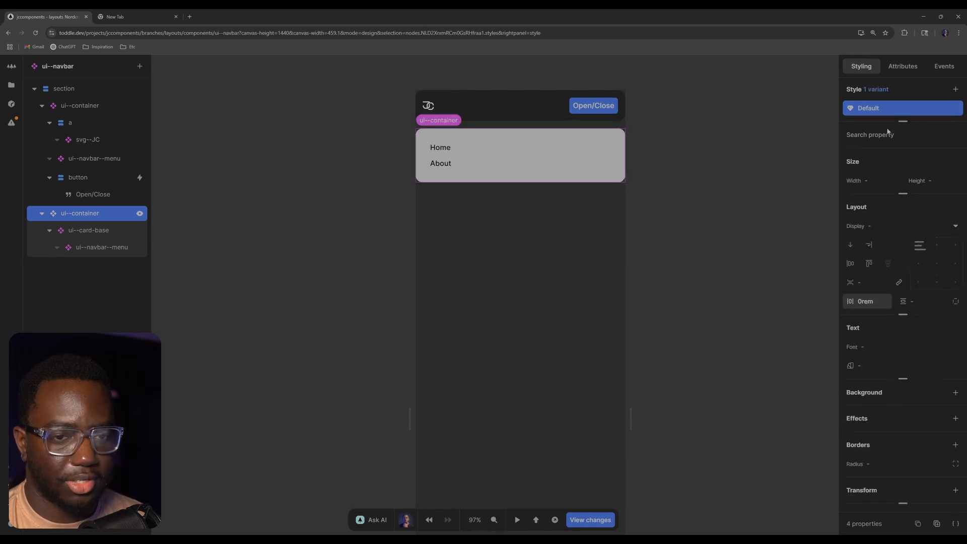
Test the navbar and menu card in preview while widening the canvas to about 634 px and about 739 px
{"action": "left_click", "coordinate": [517, 519]}
{"action": "left_click_drag", "start_coordinate": [631, 410], "coordinate": [670, 392]}
{"action": "key", "text": "t"}
{"action": "key", "text": "t"}
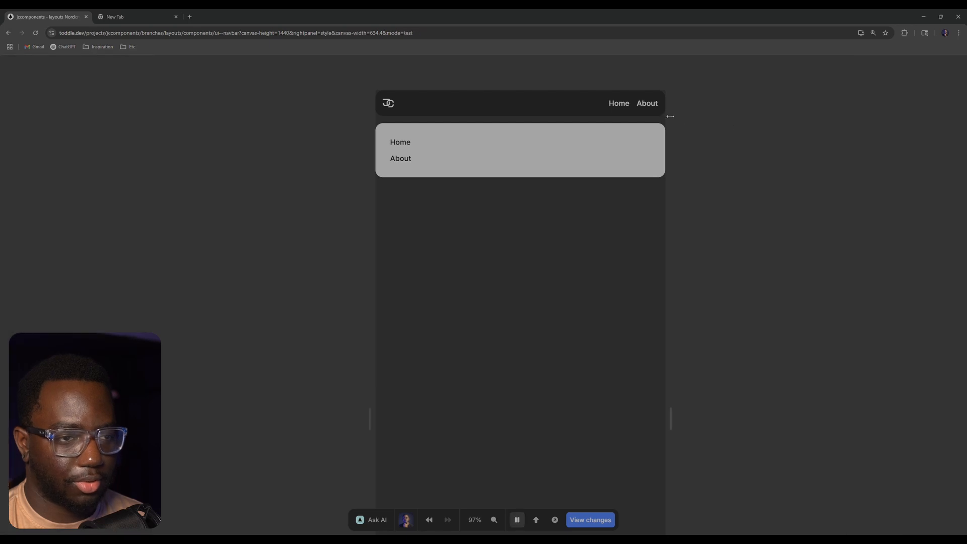
{"action": "key", "text": "t"}
{"action": "key", "text": "t"}
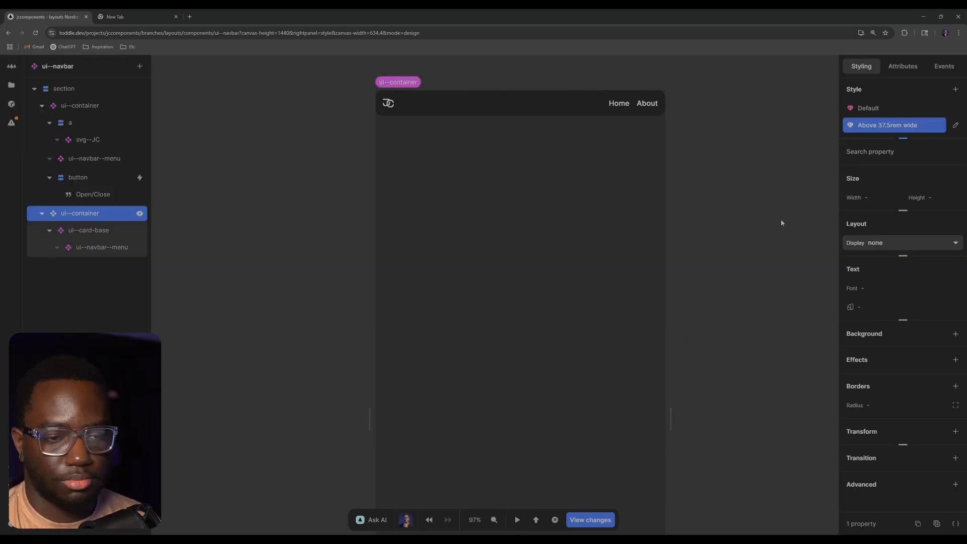
{"action": "key", "text": "t"}
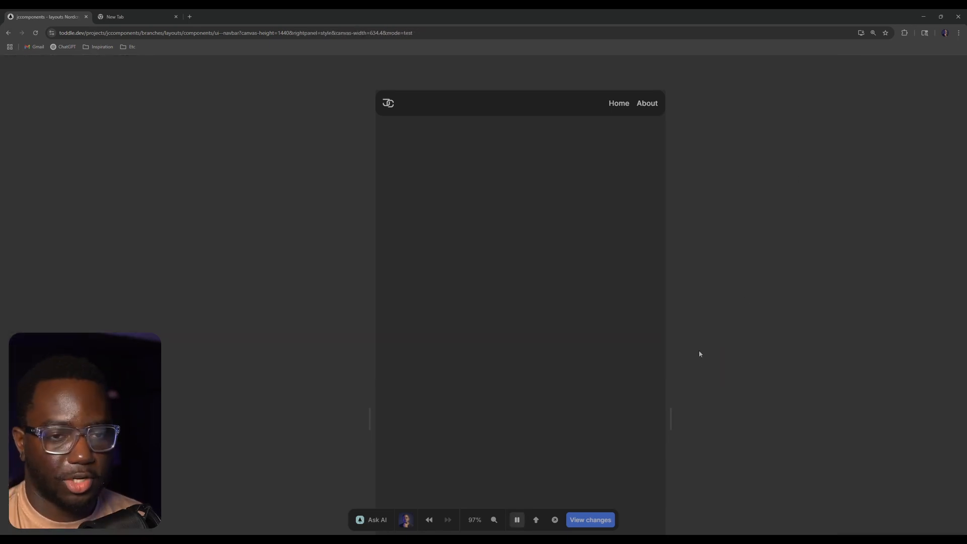
{"action": "left_click_drag", "start_coordinate": [673, 414], "coordinate": [695, 418]}
{"action": "key", "text": "t"}
{"action": "key", "text": "t"}
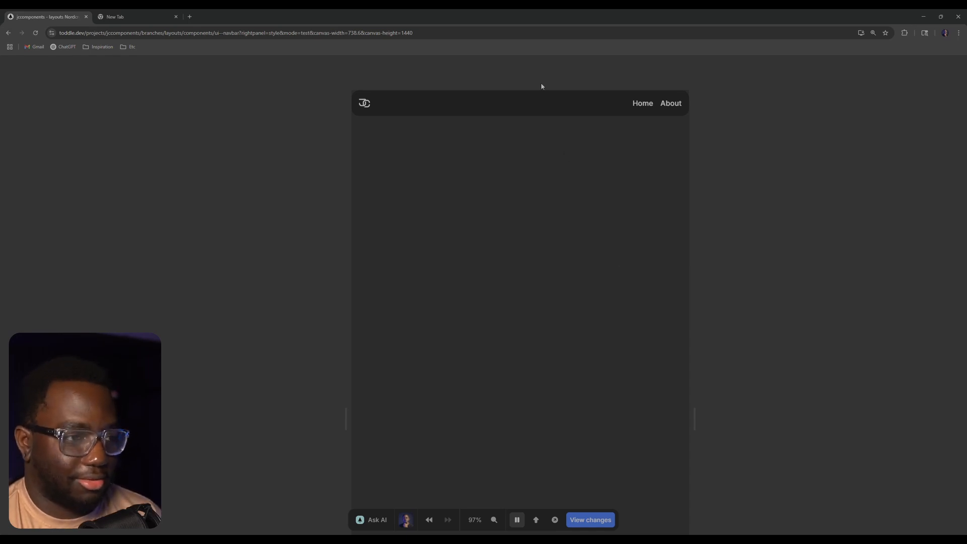
{"action": "key", "text": "t"}
{"action": "scroll", "coordinate": [596, 156], "scroll_direction": "up", "scroll_amount": 6}
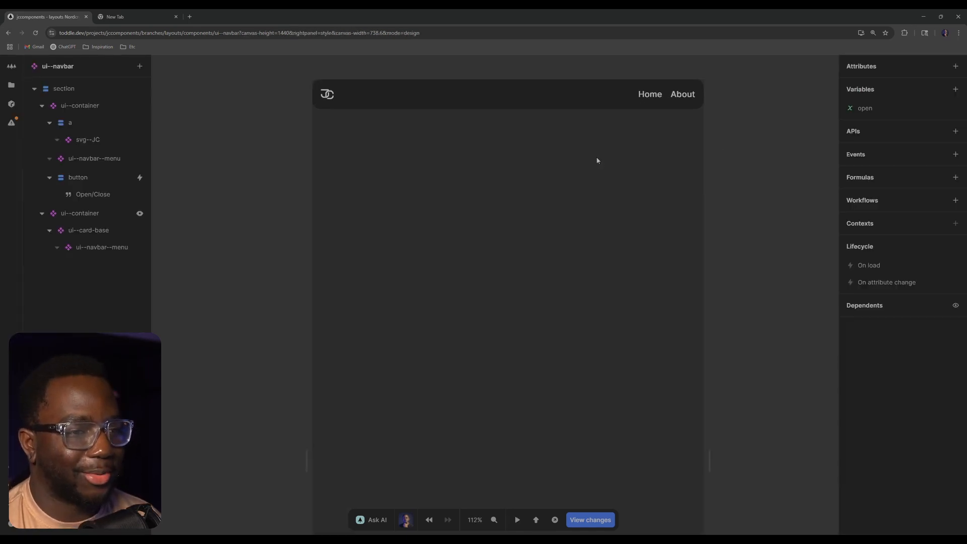
{"action": "left_click_drag", "start_coordinate": [596, 156], "coordinate": [579, 336]}
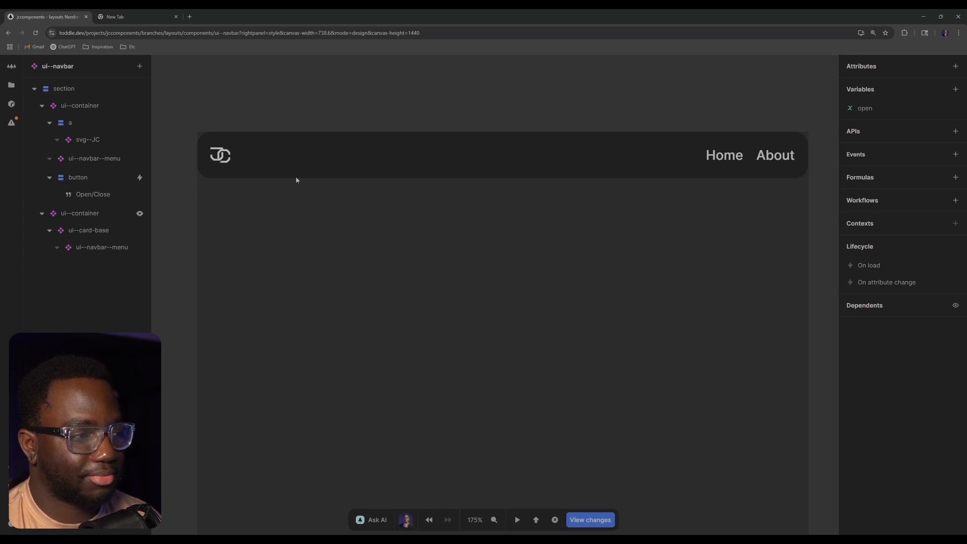
{"action": "left_click", "coordinate": [261, 157]}
{"action": "left_click", "coordinate": [280, 110]}
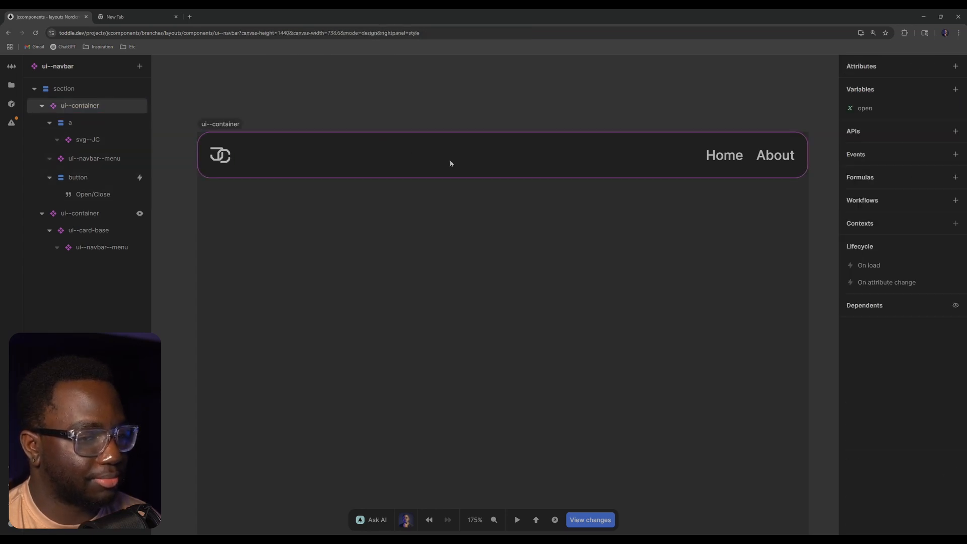
{"action": "left_click", "coordinate": [451, 163]}
{"action": "left_click", "coordinate": [455, 85]}
Narrow the canvas to about 573 px and test the navbar's switch to the Open/Close button in preview
{"action": "key", "text": "t"}
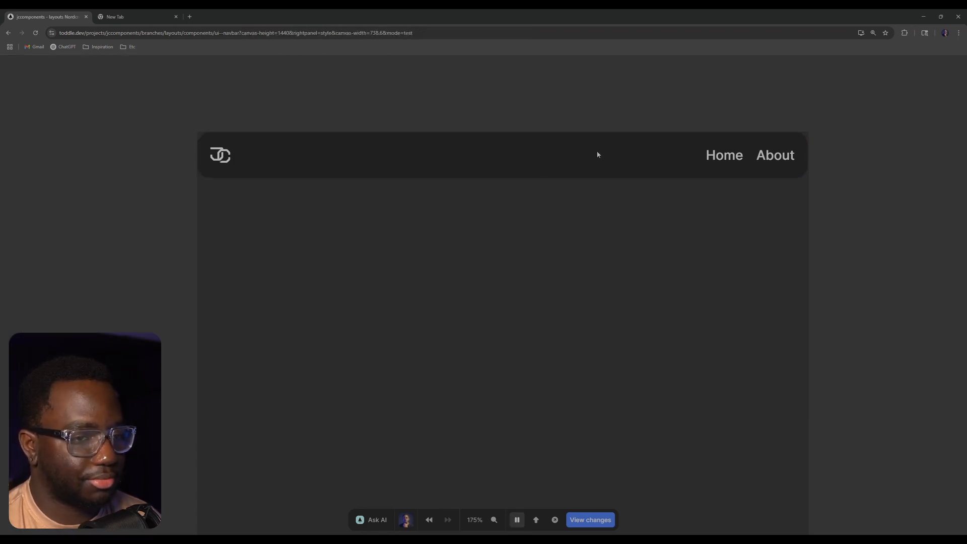
{"action": "key", "text": "ctrl+minus"}
{"action": "key", "text": "ctrl+minus"}
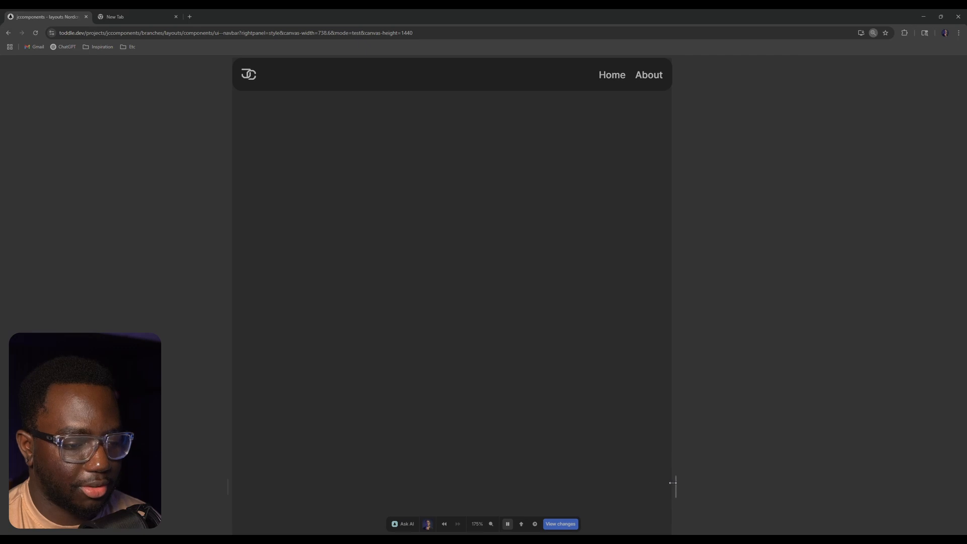
{"action": "left_click_drag", "start_coordinate": [673, 483], "coordinate": [625, 461]}
{"action": "key", "text": "t"}
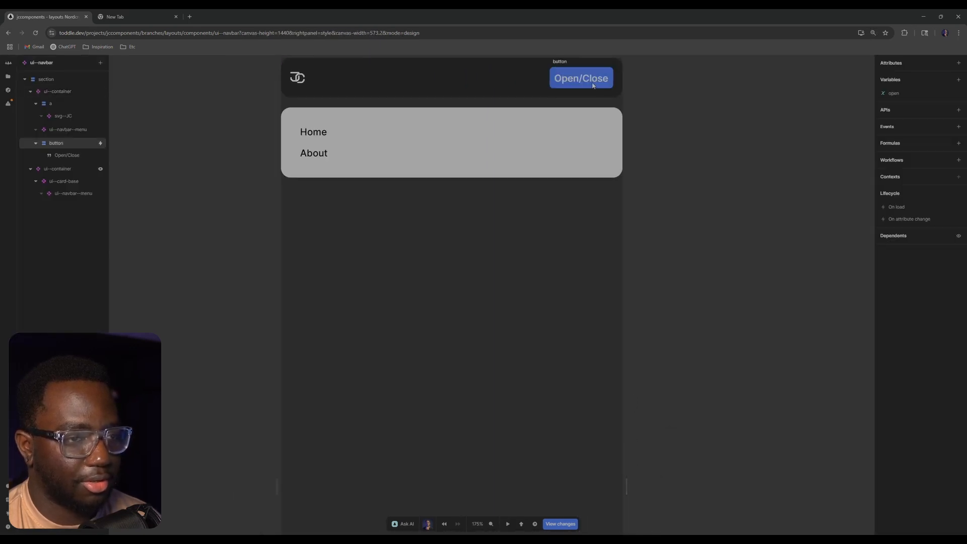
{"action": "key", "text": "t"}
{"action": "left_click", "coordinate": [595, 81]}
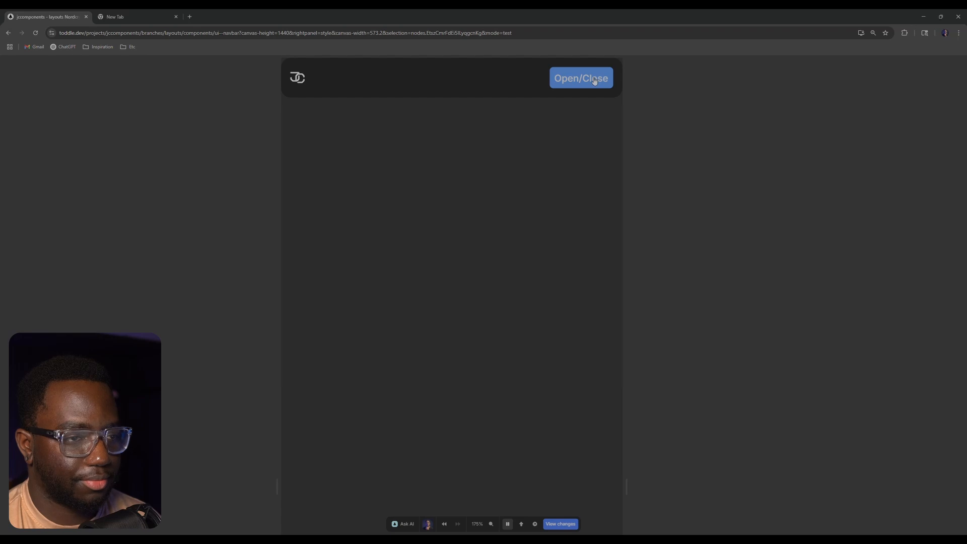
Toggle the menu card open and closed several times, and widen the canvas to about 843 px to check the desktop navbar
{"action": "left_click", "coordinate": [594, 80]}
{"action": "left_click", "coordinate": [594, 81]}
{"action": "left_click", "coordinate": [595, 80]}
{"action": "left_click", "coordinate": [597, 81]}
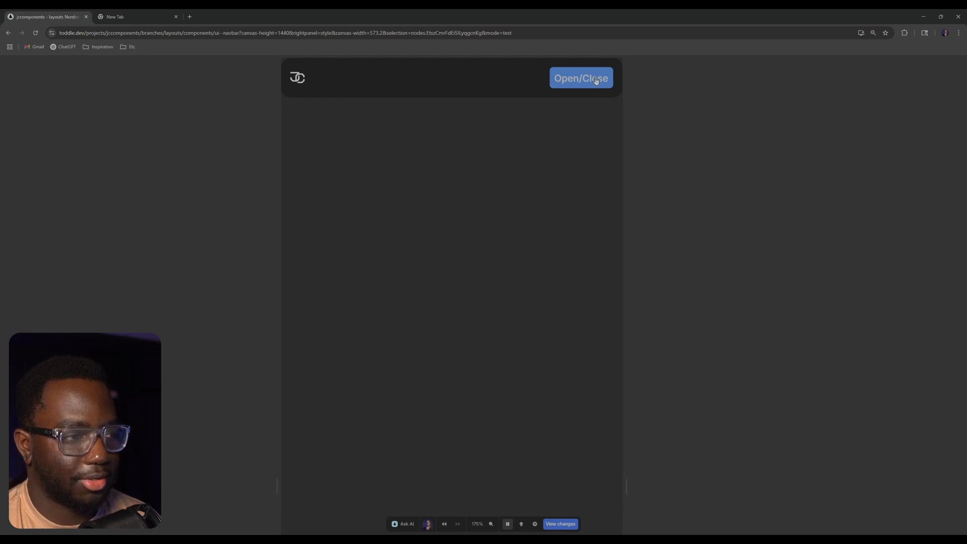
{"action": "left_click", "coordinate": [600, 79]}
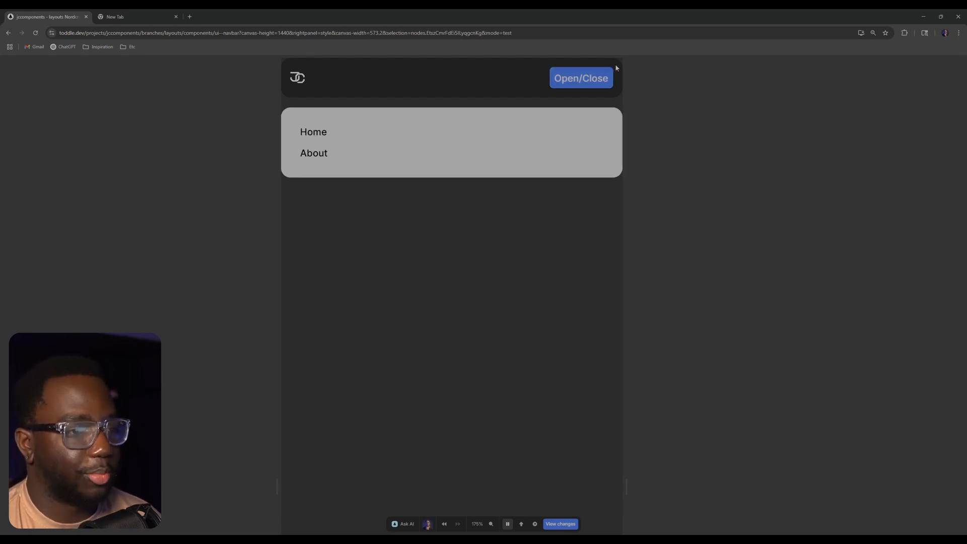
{"action": "left_click", "coordinate": [585, 86]}
{"action": "left_click_drag", "start_coordinate": [625, 489], "coordinate": [717, 481]}
{"action": "key", "text": "Escape"}
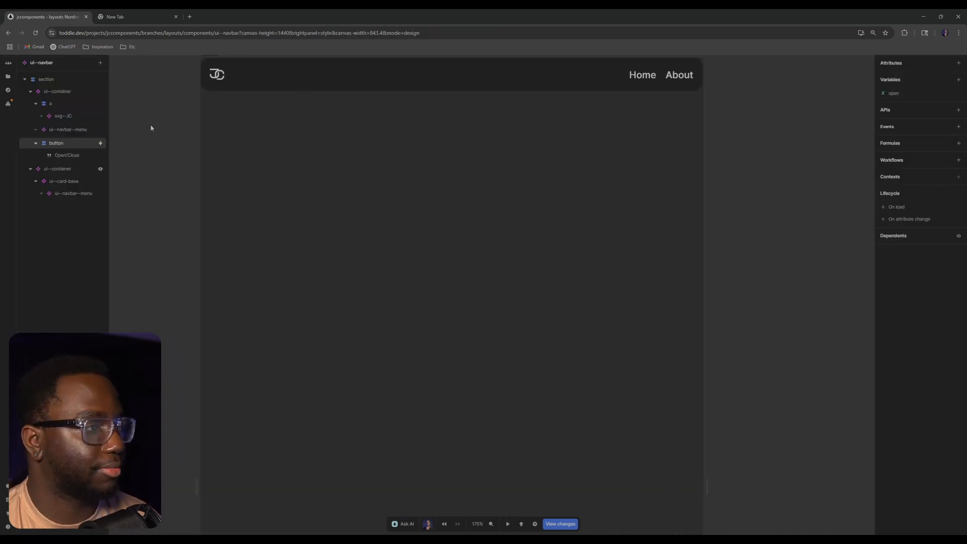
Open the Homepage and examine the dashboard's card grid at a canvas width of about 842 px
{"action": "left_click", "coordinate": [7, 76]}
{"action": "left_click", "coordinate": [60, 133]}
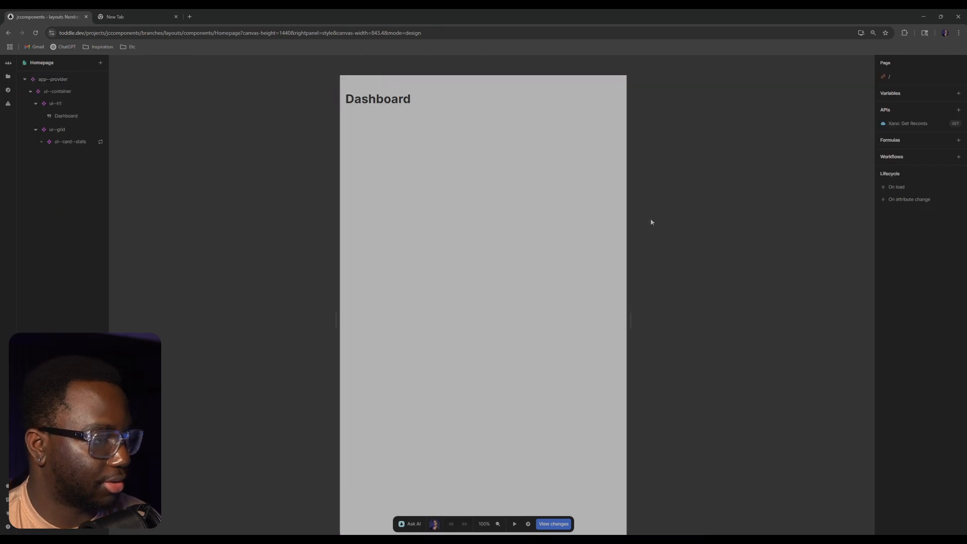
{"action": "key", "text": "ctrl+plus"}
{"action": "key", "text": "ctrl+plus"}
{"action": "key", "text": "ctrl+plus"}
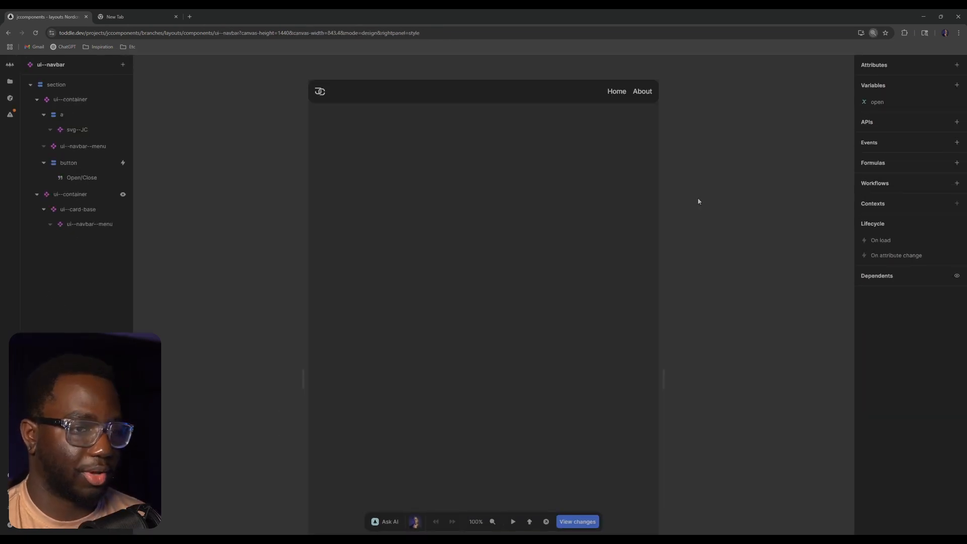
{"action": "key", "text": "ctrl+plus"}
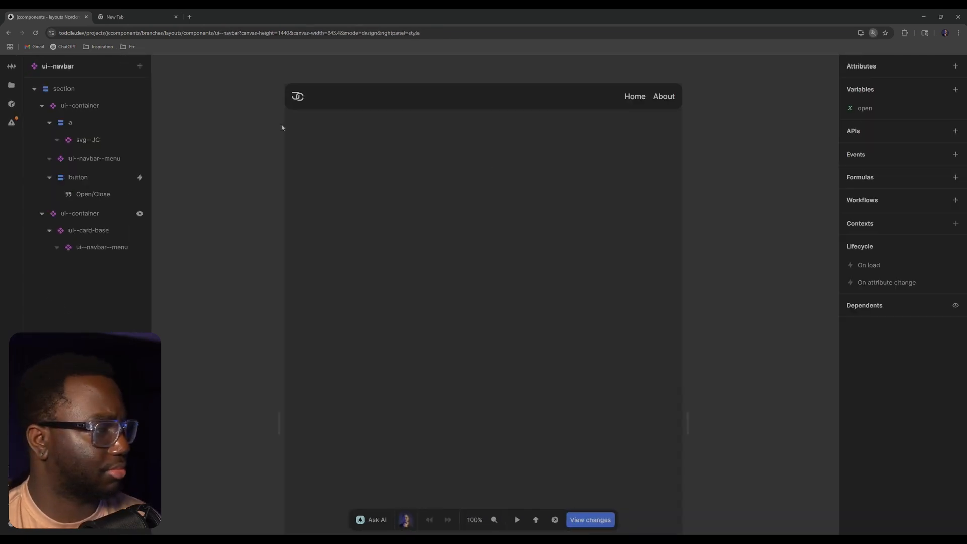
{"action": "left_click", "coordinate": [11, 85]}
{"action": "left_click", "coordinate": [101, 149]}
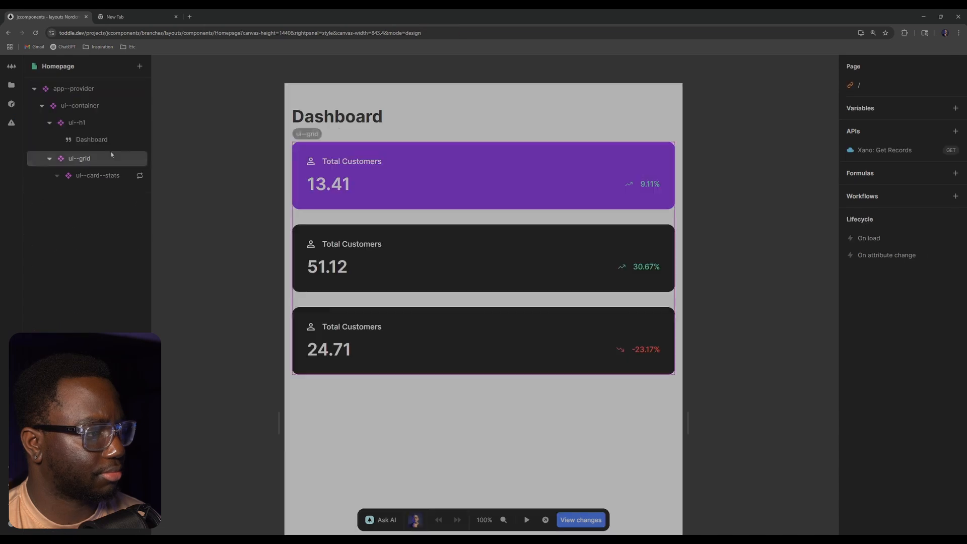
{"action": "scroll", "coordinate": [696, 408], "scroll_direction": "down", "scroll_amount": 1}
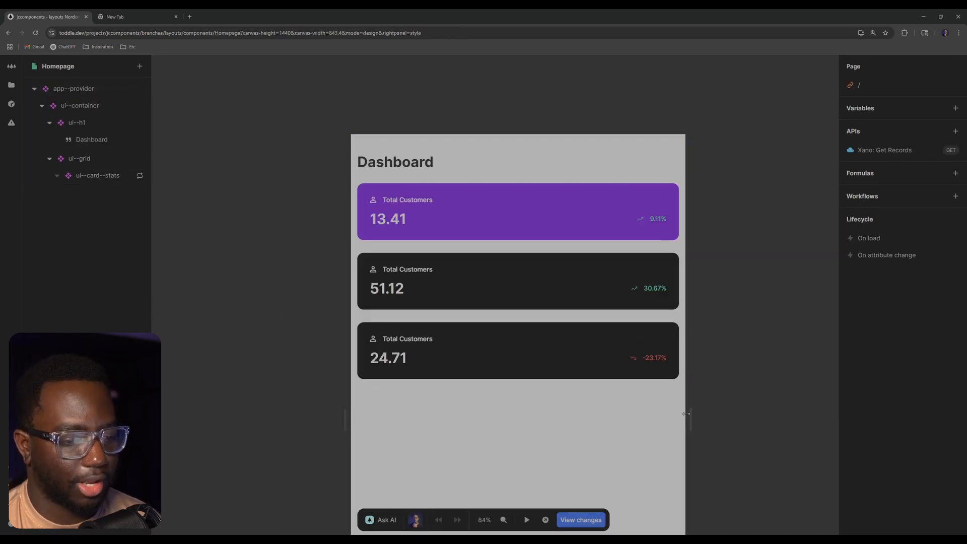
{"action": "mouse_move", "coordinate": [689, 409]}
{"action": "left_mouse_down"}
{"action": "mouse_move", "coordinate": [794, 409]}
{"action": "mouse_move", "coordinate": [688, 408]}
{"action": "left_mouse_up"}
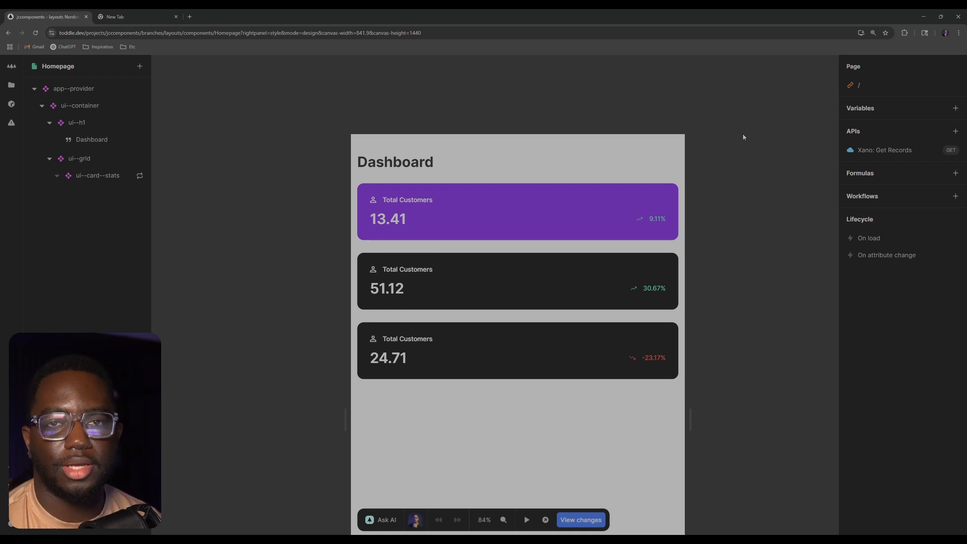